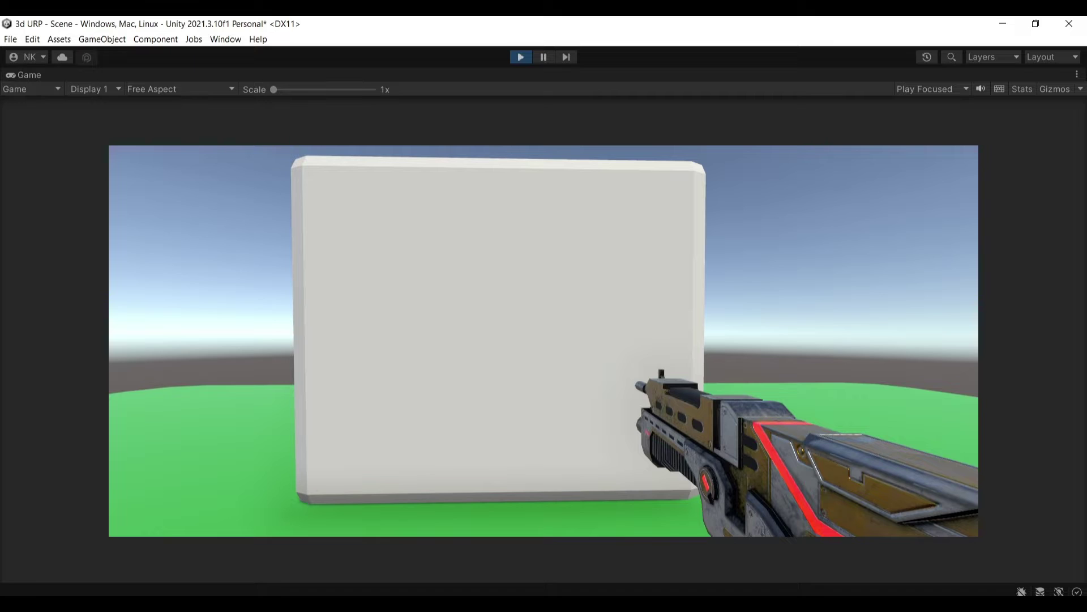
- Playtest the gun by moving around and shooting bullet holes into the white box and the green ground
key("w")
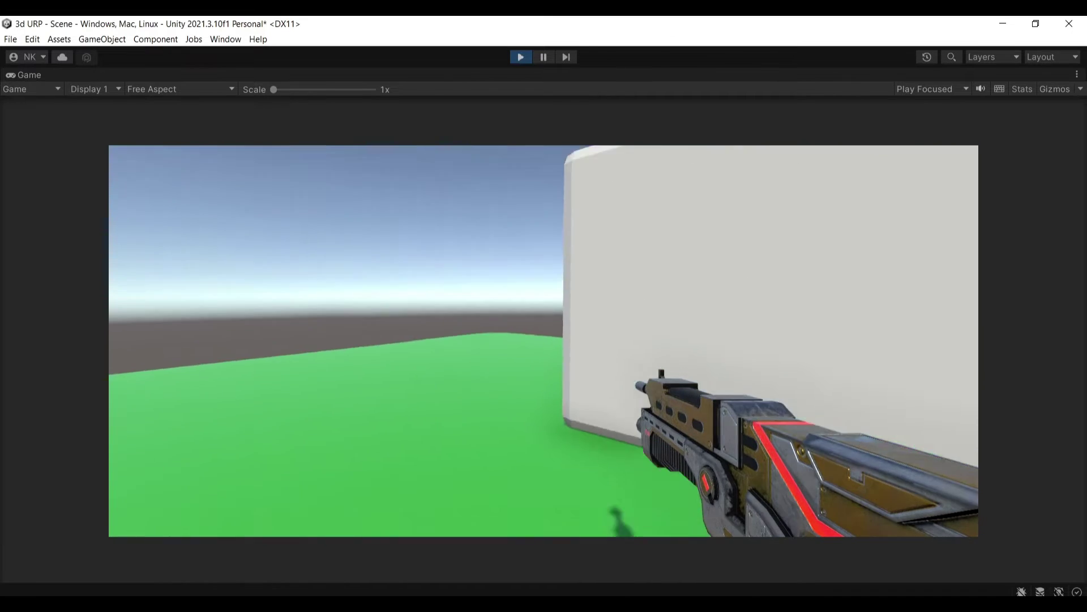
key("s")
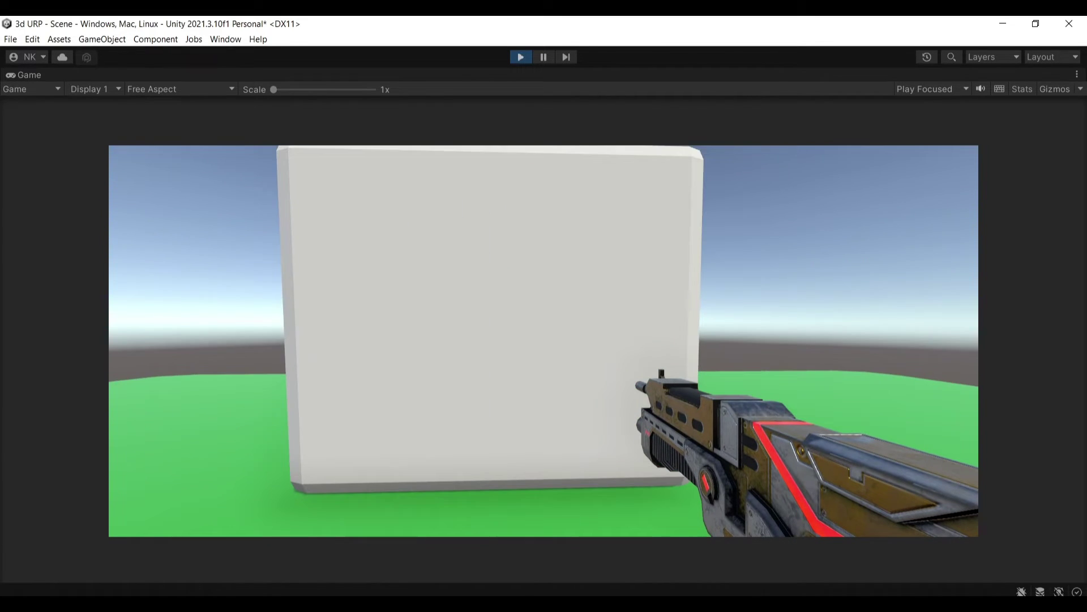
key("d")
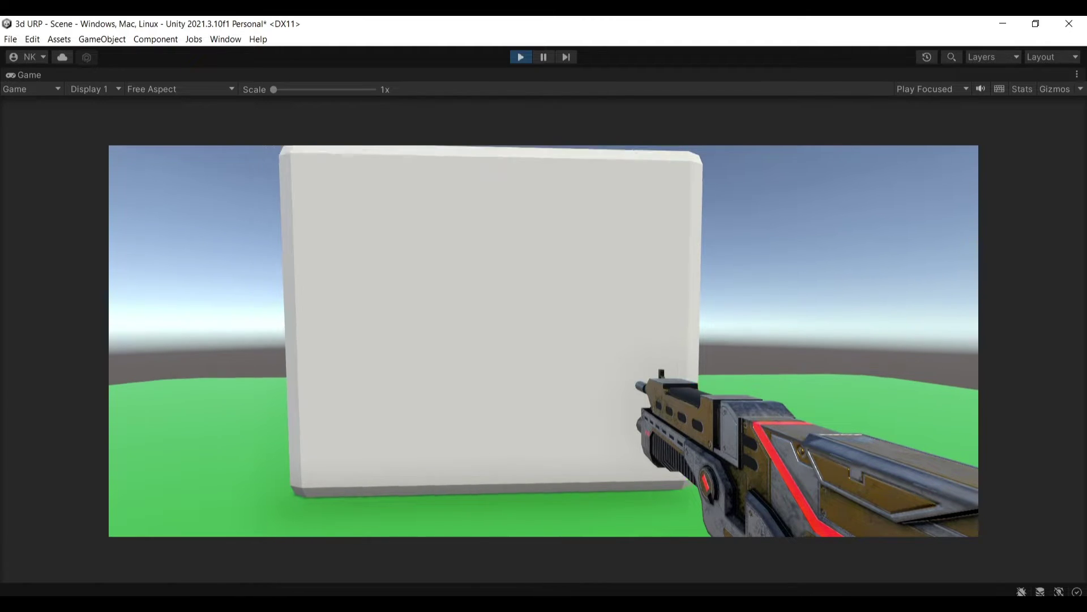
key("d")
key("a")
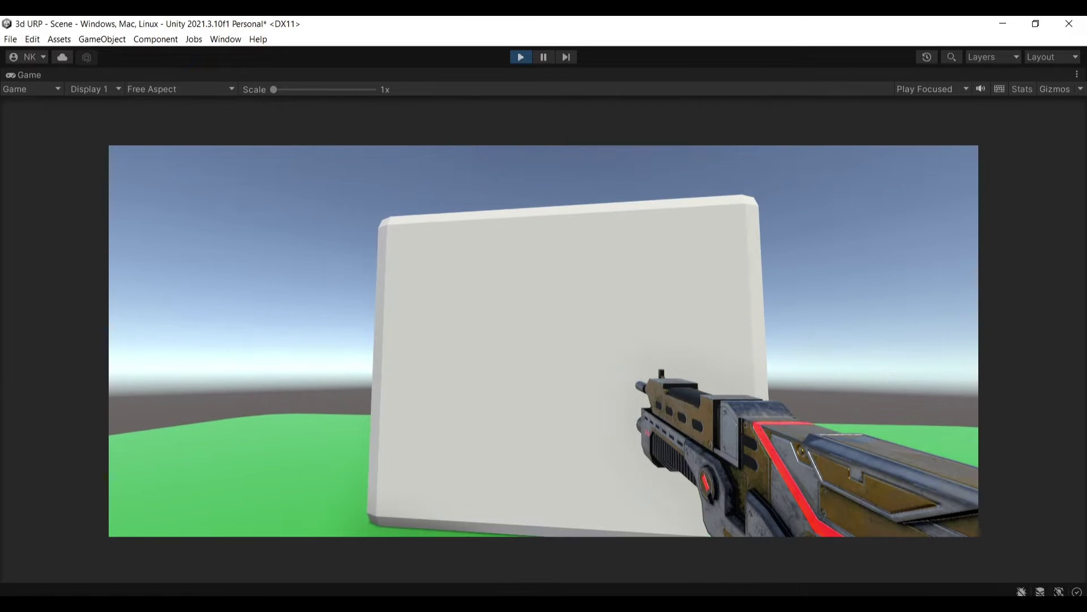
left_click(544, 340)
left_click(543, 340)
left_click(544, 340)
left_click(544, 340)
left_click(544, 340)
left_click(543, 341)
left_click(543, 340)
left_click(544, 340)
left_click(544, 340)
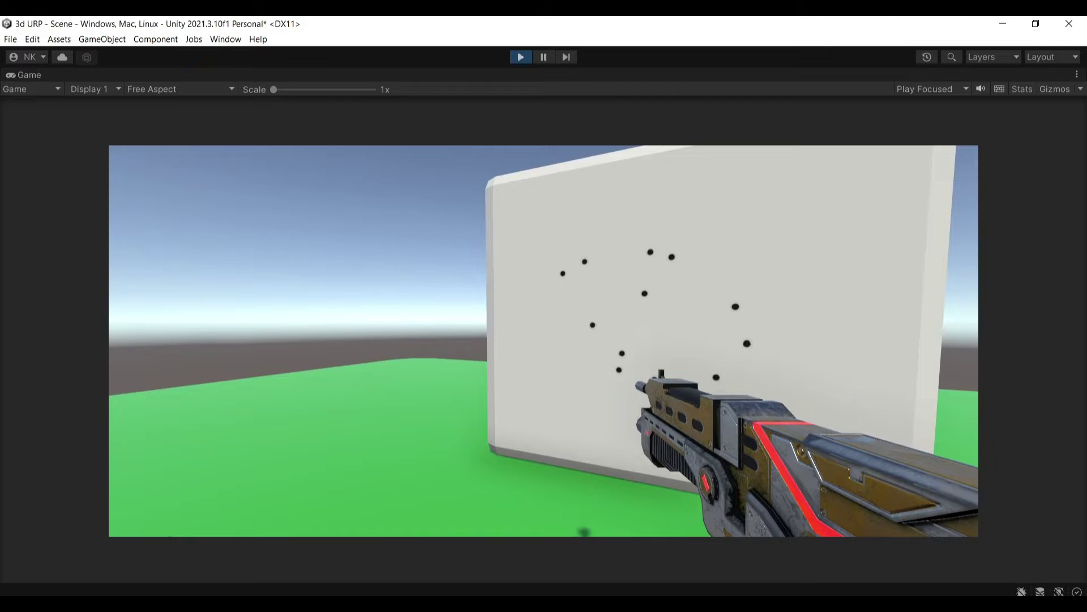
left_click(543, 340)
left_click(543, 340)
left_click(544, 340)
left_click(544, 341)
key("a")
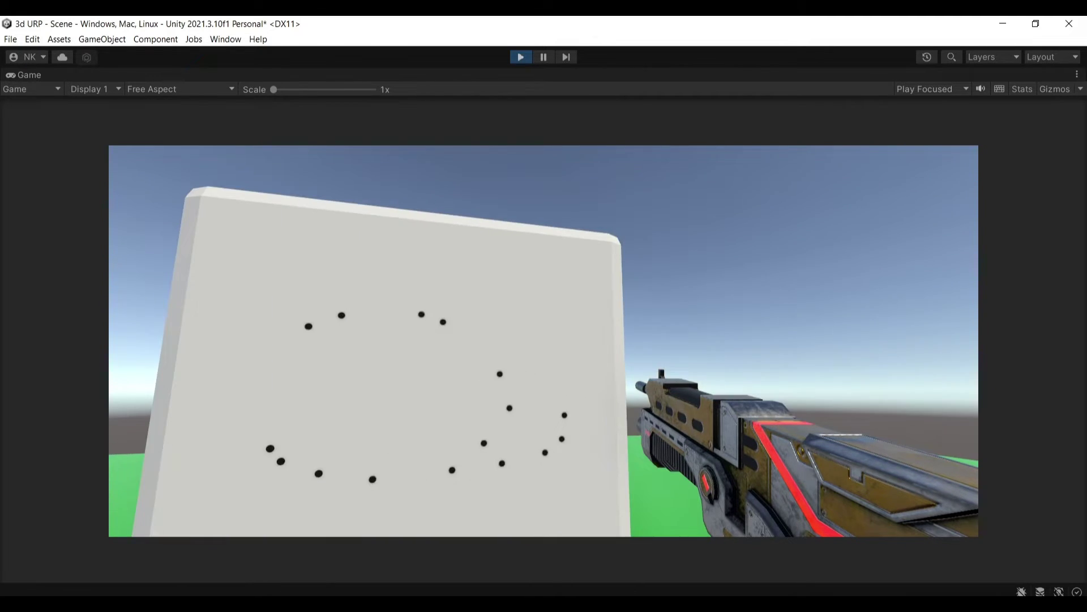
left_click(543, 341)
left_click(544, 340)
left_click(543, 340)
left_click(544, 340)
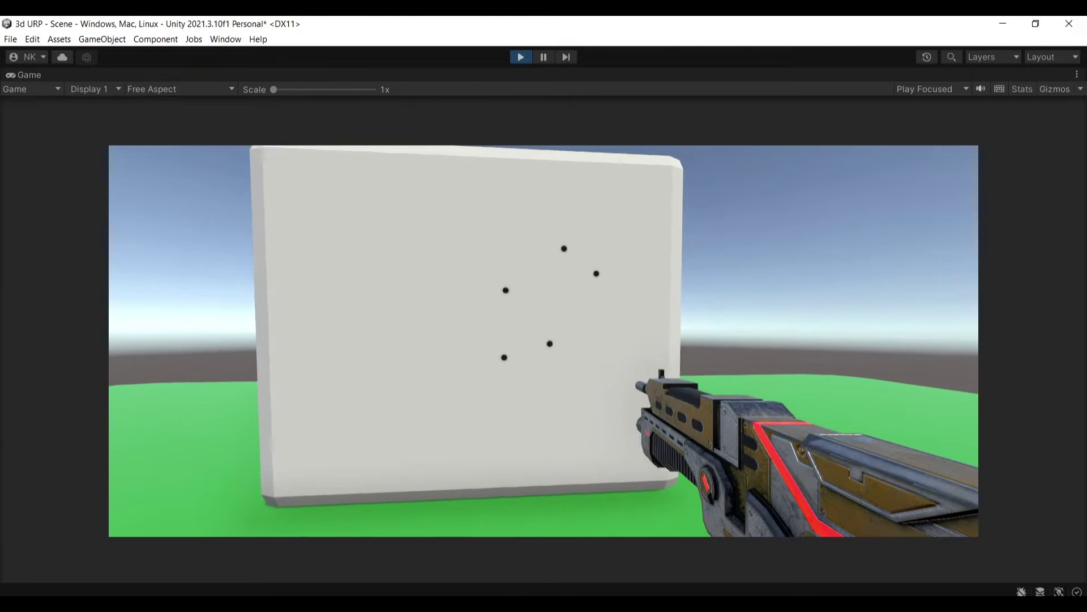
left_click(543, 340)
left_click(544, 340)
left_click(543, 340)
left_click(544, 341)
left_click(543, 340)
left_click(544, 340)
left_click(544, 340)
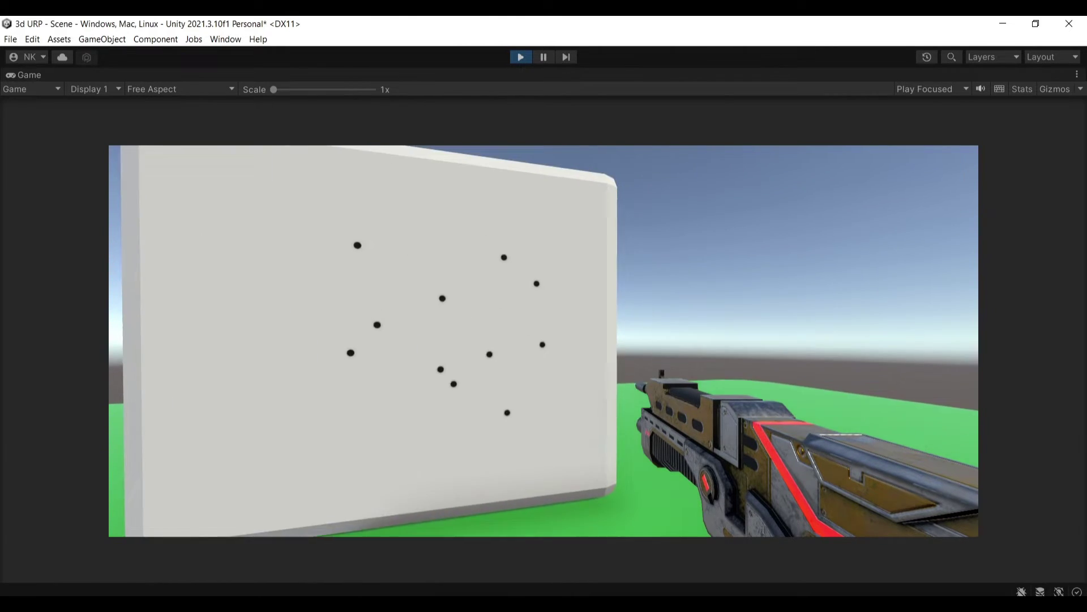
left_click(543, 340)
left_click(544, 341)
left_click(543, 341)
left_click(544, 340)
left_click(544, 340)
left_click(544, 340)
left_click(544, 340)
left_click(543, 340)
left_click(544, 340)
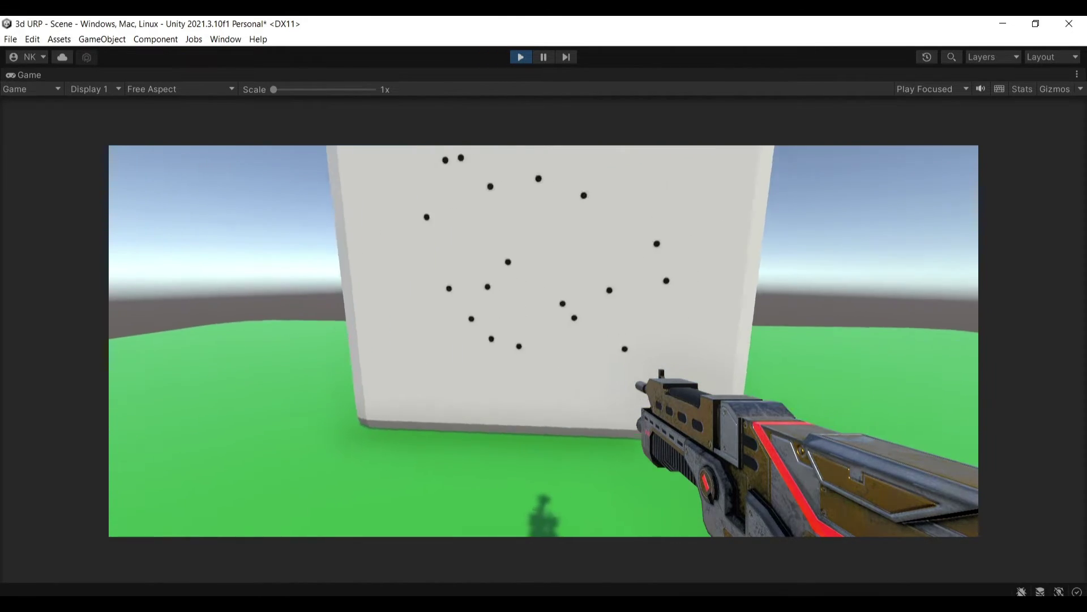
left_click(544, 340)
left_click(544, 340)
left_click(543, 340)
left_click(544, 340)
left_click(544, 341)
left_click(544, 340)
left_click(543, 340)
left_click(544, 341)
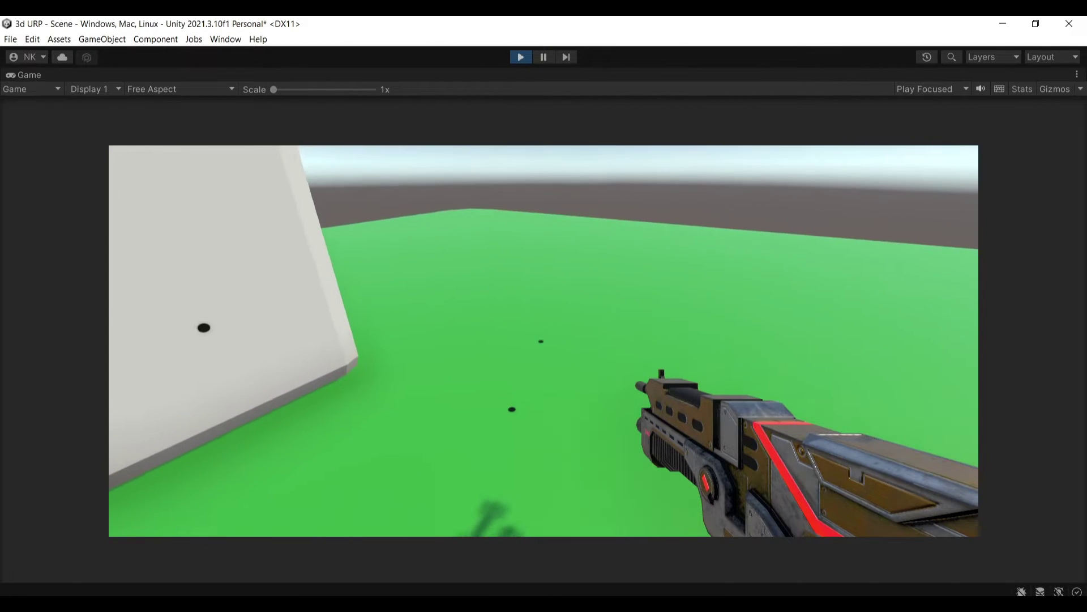
left_click(544, 340)
left_click(544, 340)
left_click(544, 340)
left_click(543, 340)
left_click(543, 340)
left_click(544, 341)
left_click(543, 340)
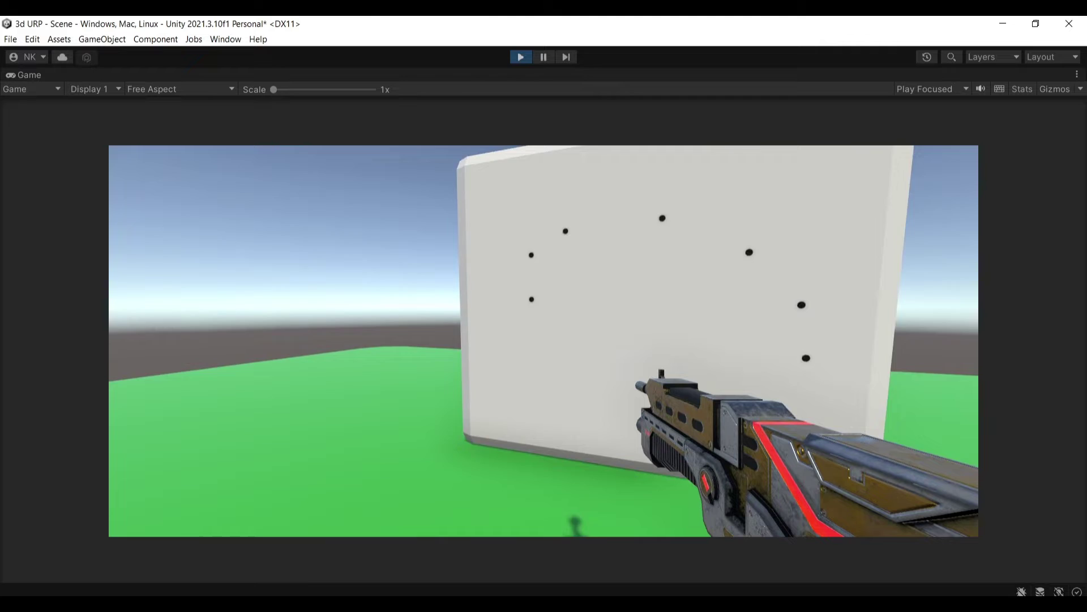
left_click(544, 341)
left_click(544, 340)
left_click(544, 341)
left_click(544, 340)
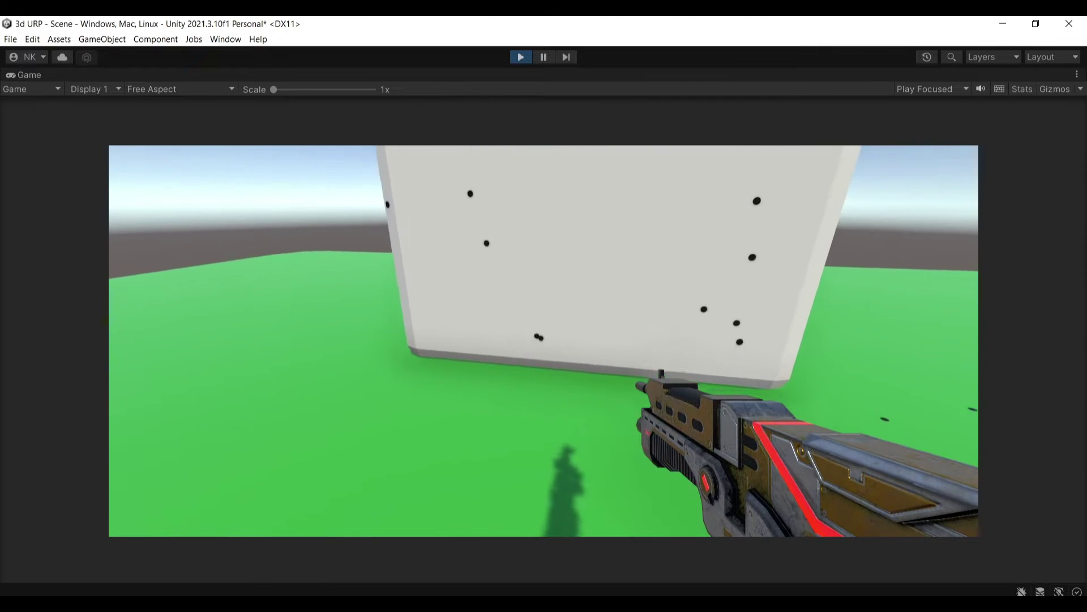
left_click(544, 340)
left_click(544, 340)
left_click(543, 340)
left_click(544, 340)
left_click(543, 340)
left_click(543, 340)
left_click(544, 341)
left_click(543, 341)
left_click(544, 341)
left_click(544, 341)
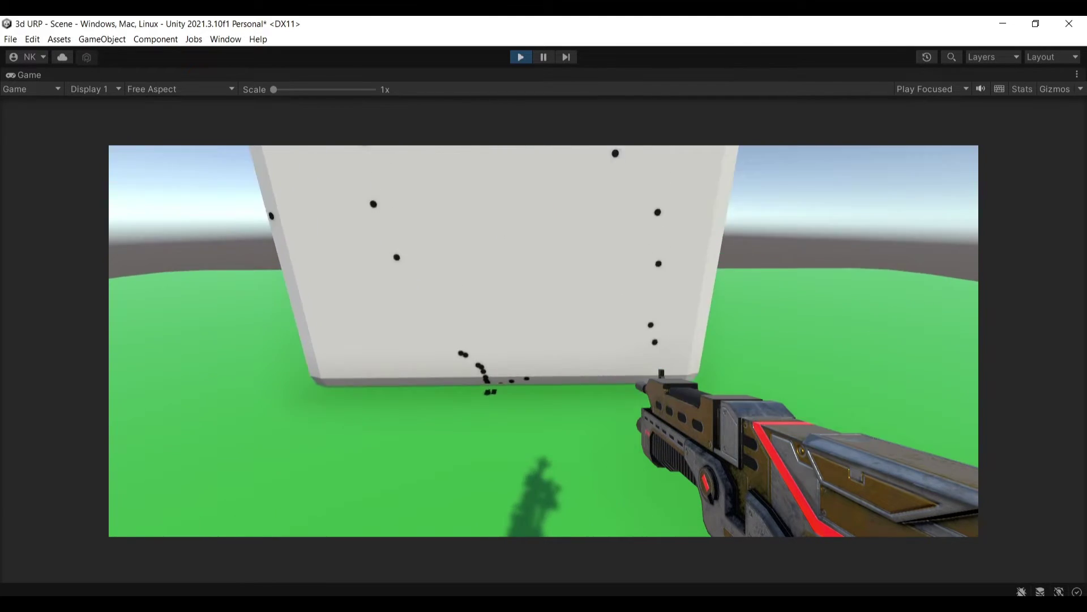
left_click(544, 341)
left_click(544, 341)
- Restore the Game view from its maximized size and stop play mode
key("Escape")
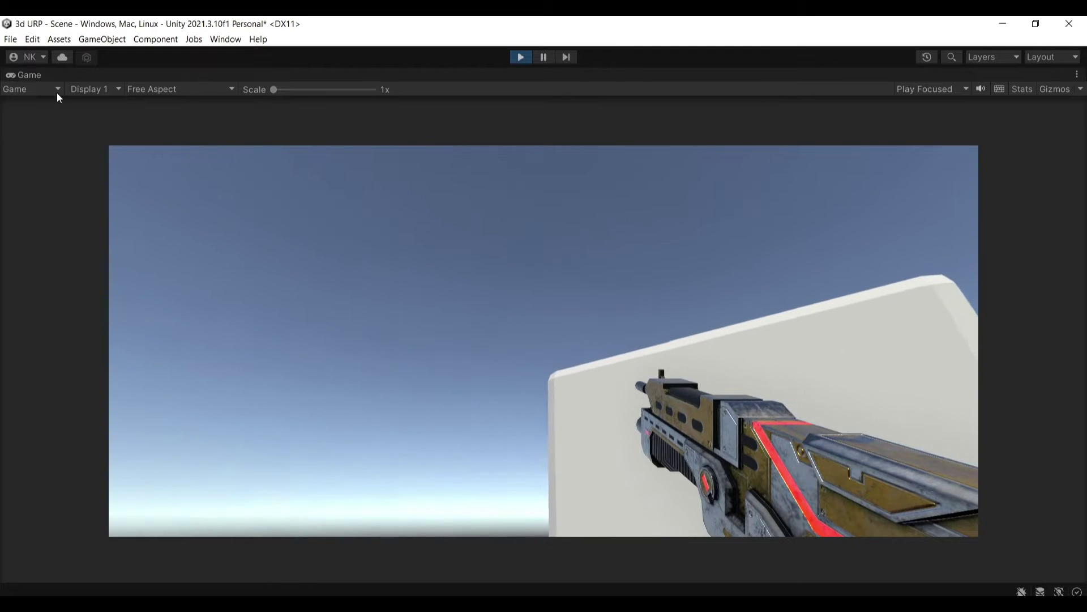
double_click(26, 73)
left_click(521, 57)
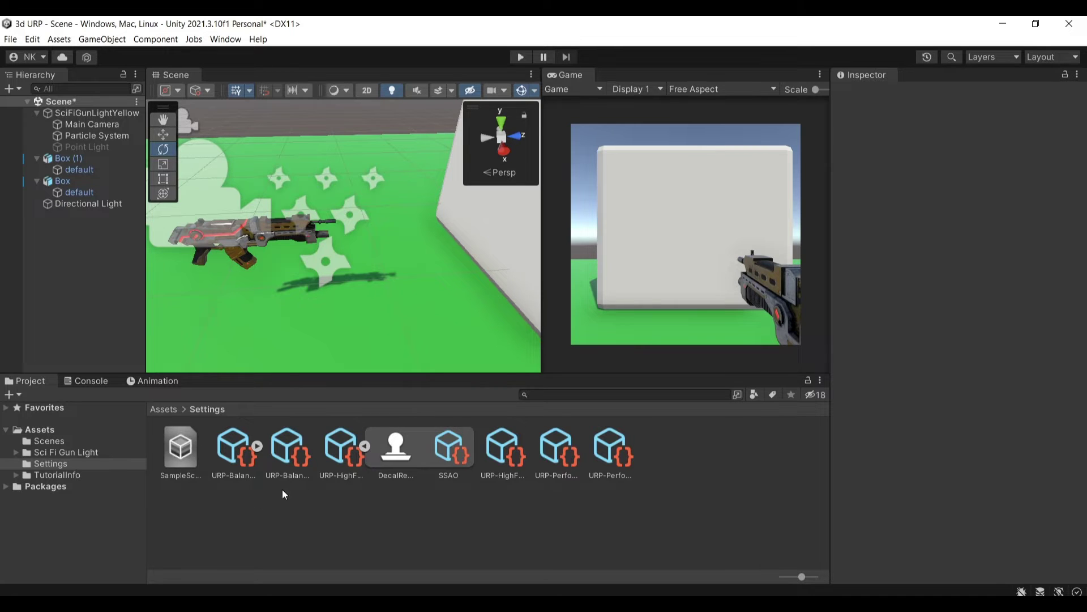
- Examine the Decal renderer feature's settings on the URP-HighFidelity-Renderer asset and the other renderer features that can be added
left_click(345, 450)
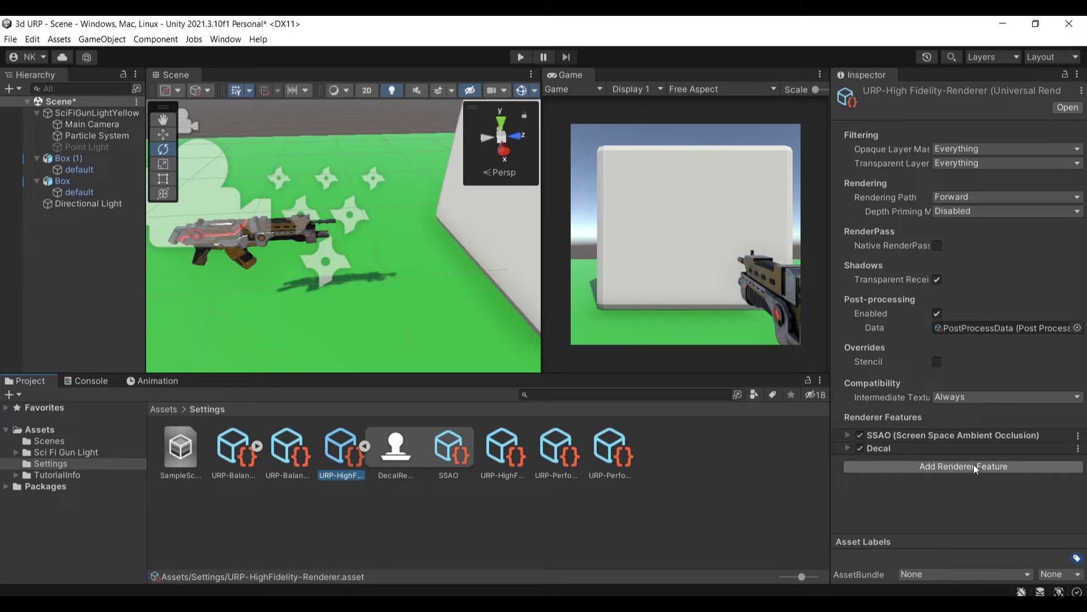
left_click(850, 450)
left_click(973, 508)
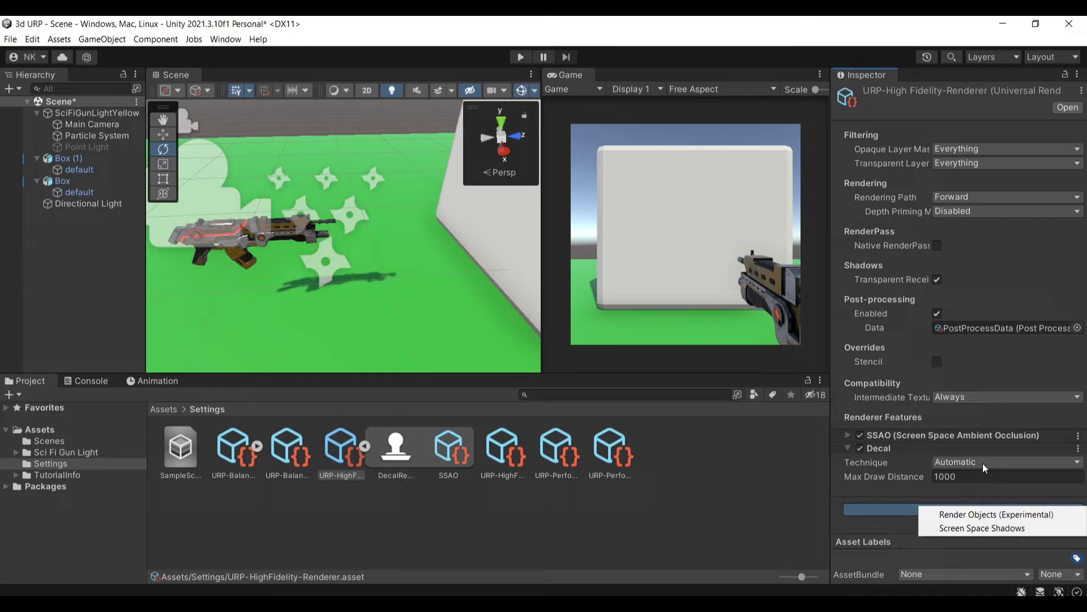
left_click(873, 478)
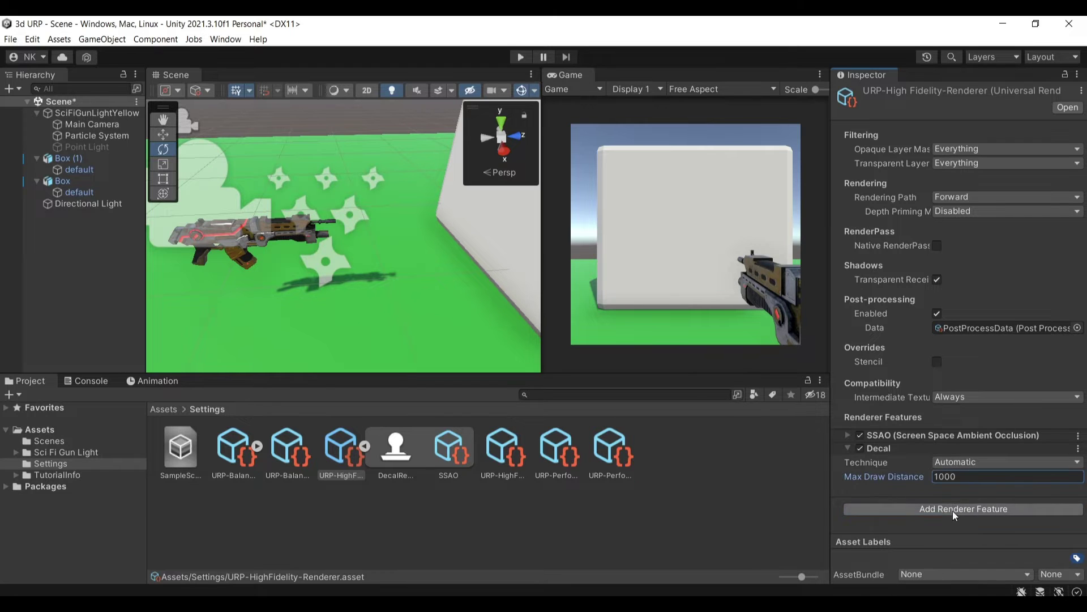
left_click(848, 448)
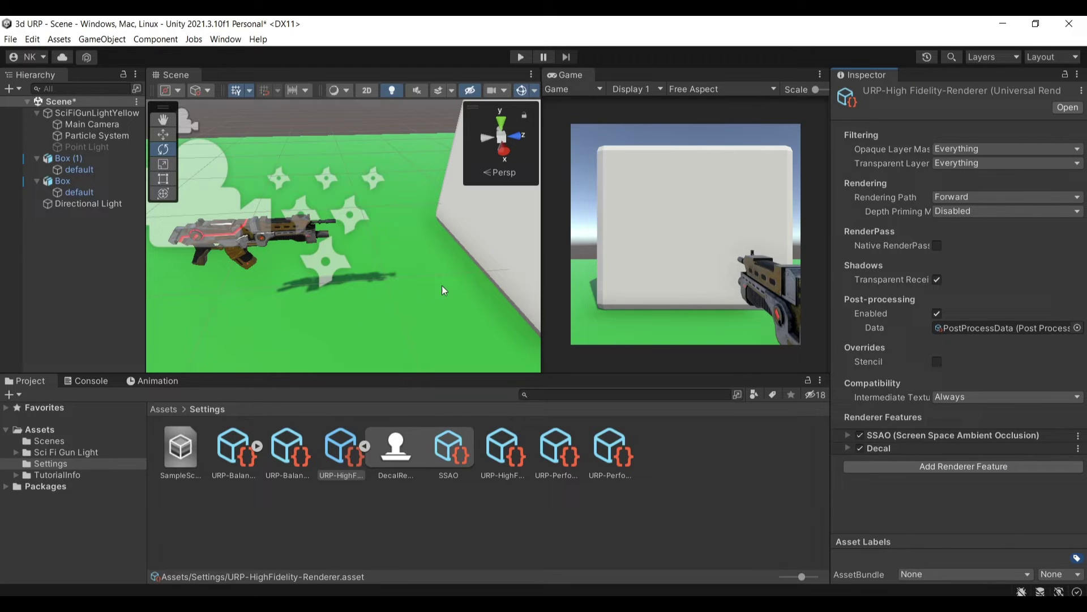
- Show the root Assets folder and create an empty object named Decal in the scene
scroll(266, 273, "down", 3)
right_click_drag(267, 273, 289, 279)
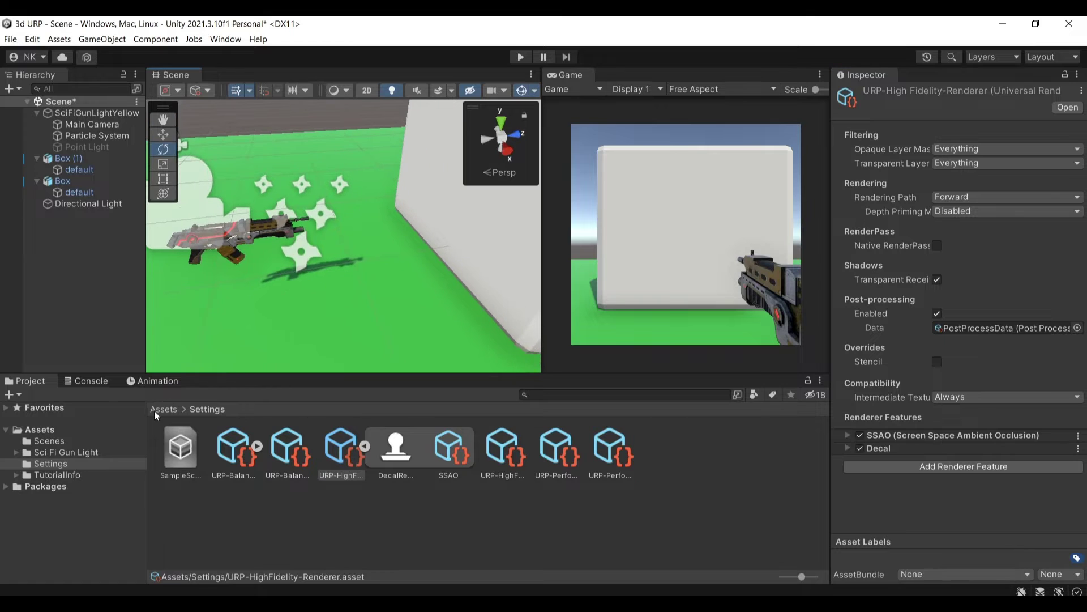
left_click(154, 410)
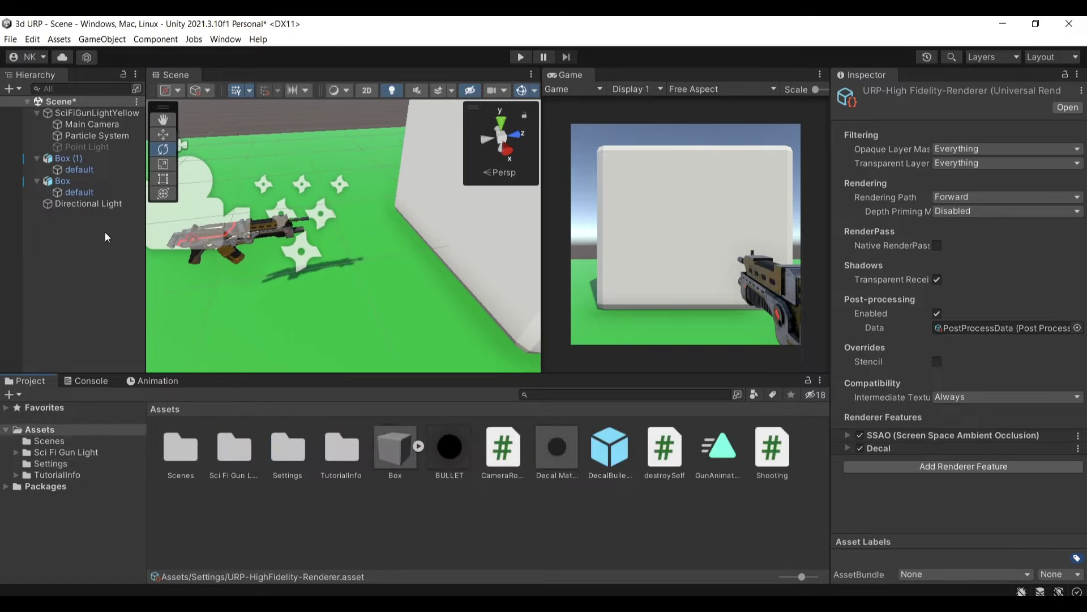
right_click(56, 235)
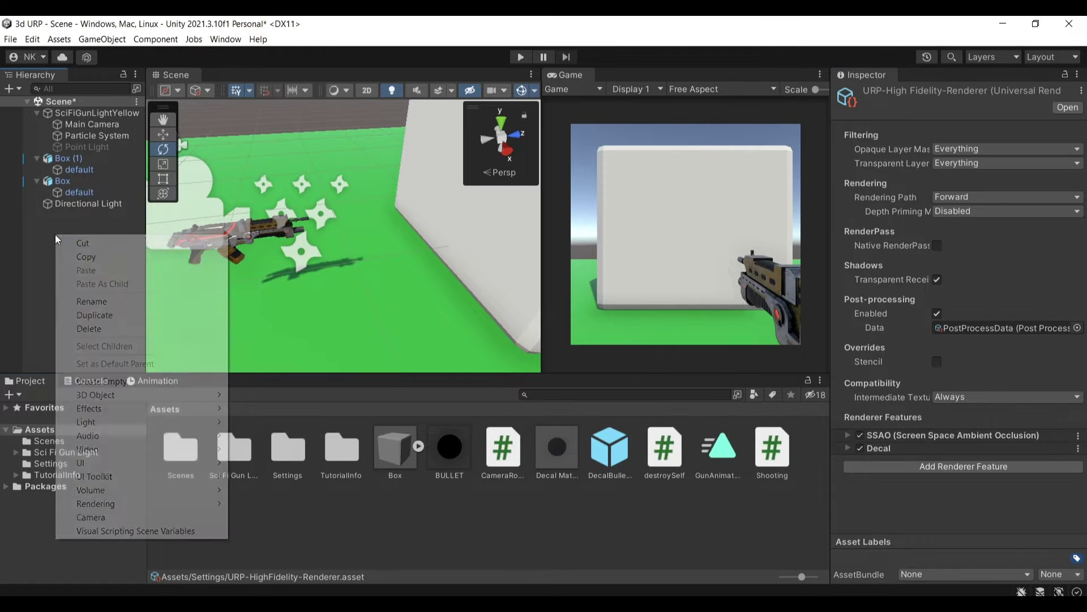
left_click(102, 381)
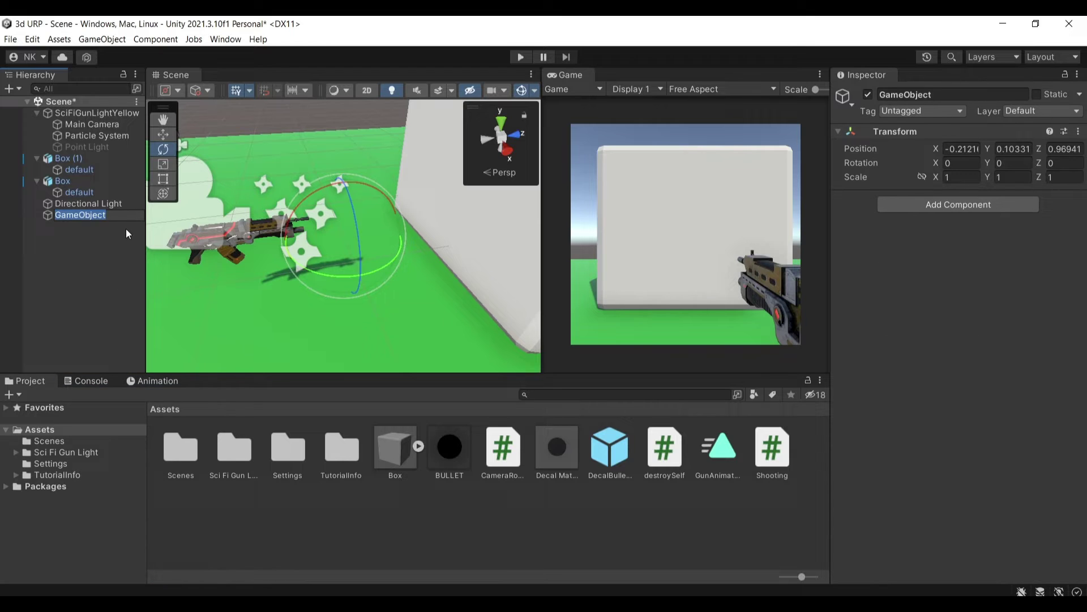
type("Decal")
key("Return")
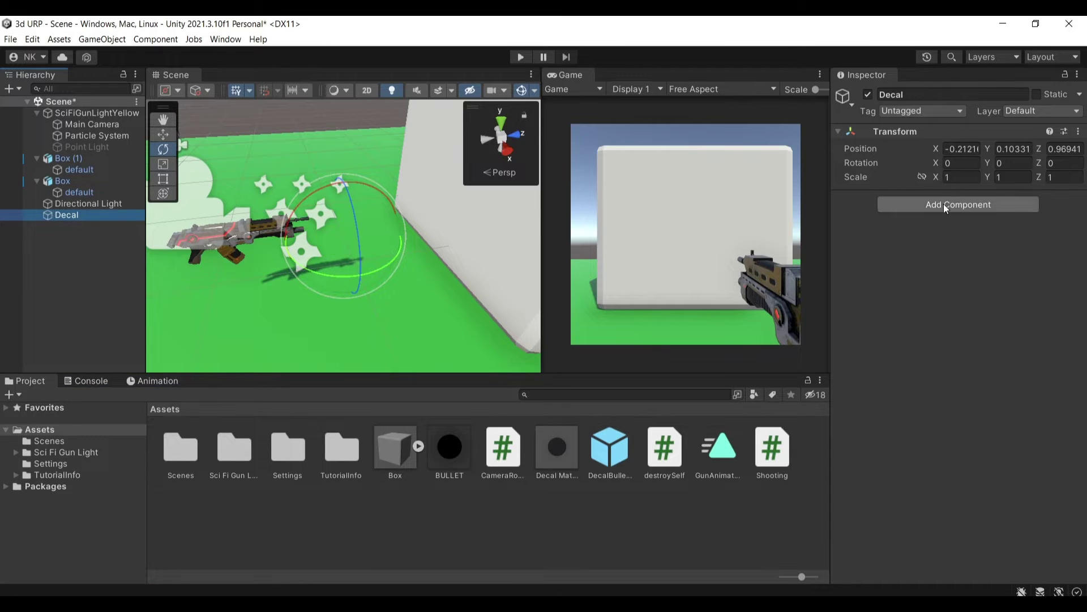
- Add a URP Decal Projector component to the Decal object
left_click(943, 204)
type("decal")
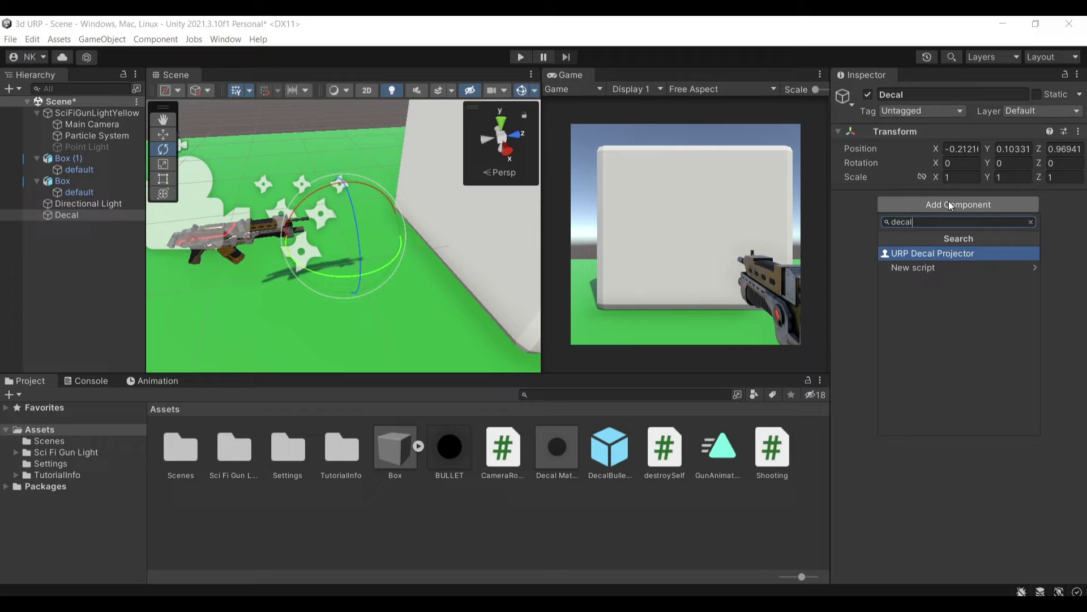
key("Return")
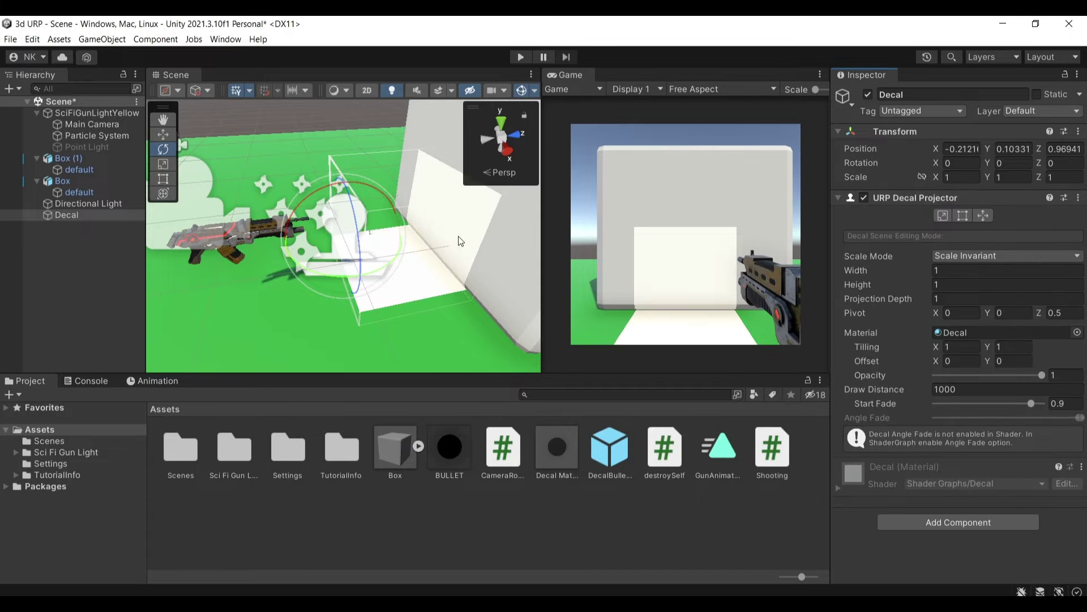
- Examine from several angles how the Decal object projects onto the white box and the ground
key("s")
right_click_drag(389, 245, 449, 238)
scroll(449, 237, "up", 10)
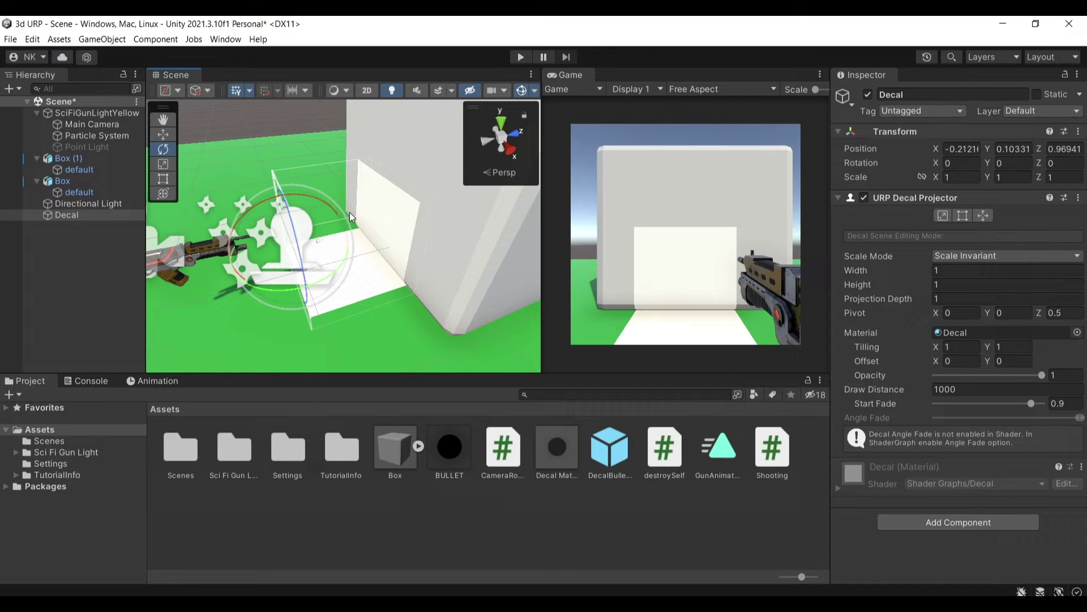
left_click_drag(348, 212, 346, 240, "alt")
left_click(159, 138)
right_click_drag(292, 206, 309, 243)
left_click(320, 237)
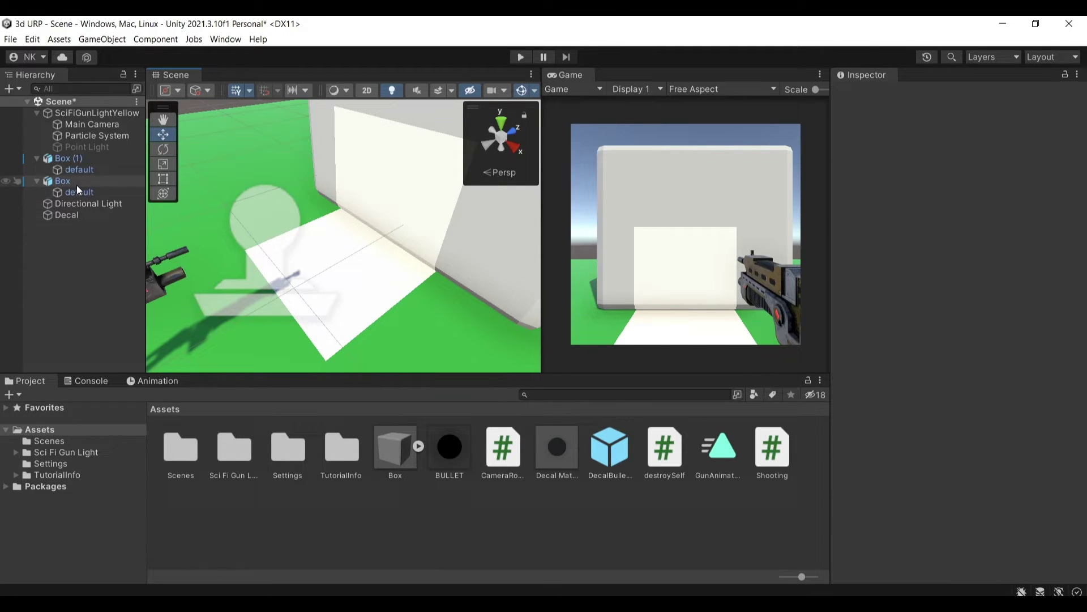
left_click(85, 215)
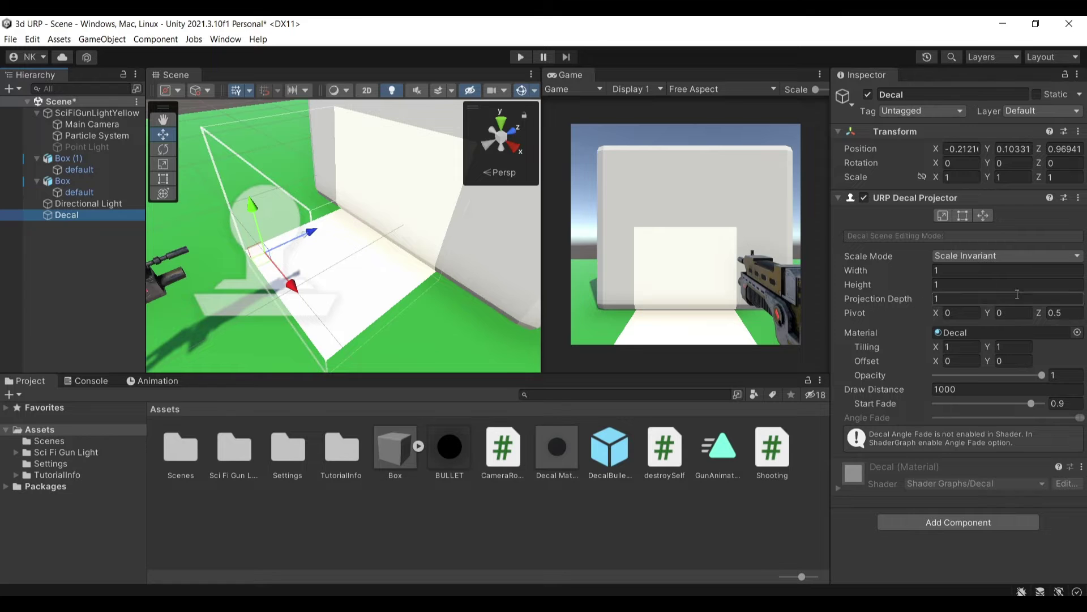
right_click_drag(382, 238, 776, 109)
key("w")
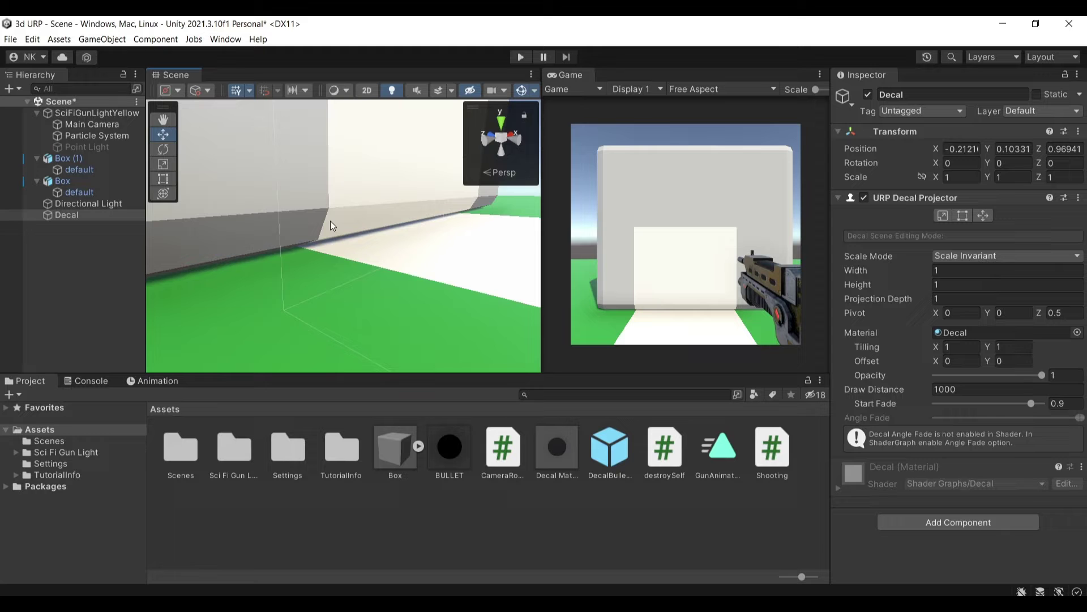
right_click_drag(324, 240, 428, 293)
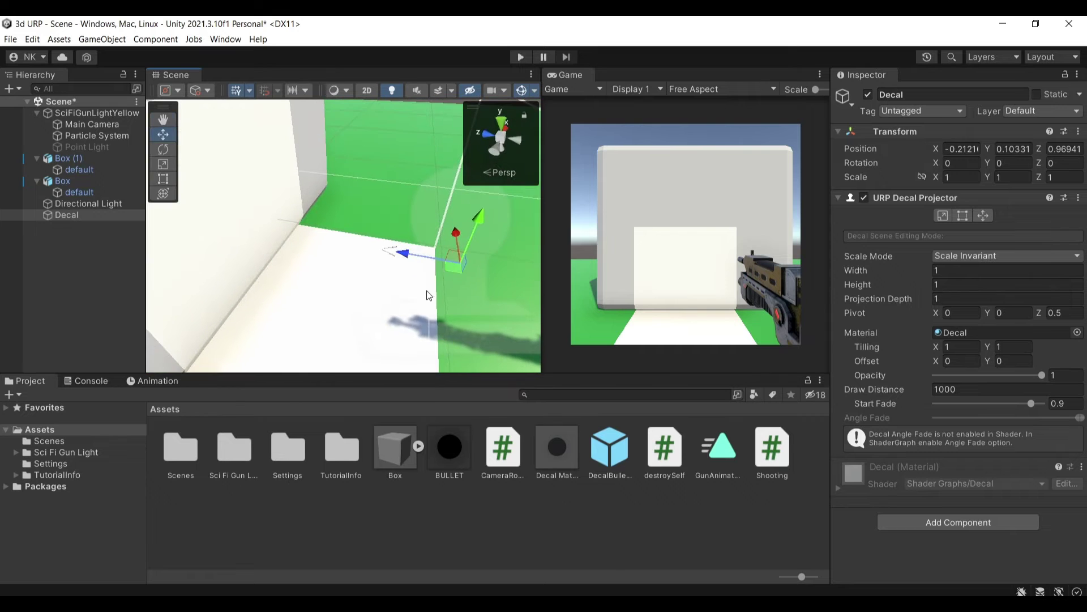
- Move the Decal object away from the white box to Y 0.161, Z 0.465 and rotate it to 27.44 on X
left_click_drag(412, 264, 530, 295)
right_click_drag(530, 295, 429, 259)
left_click_drag(428, 260, 236, 201)
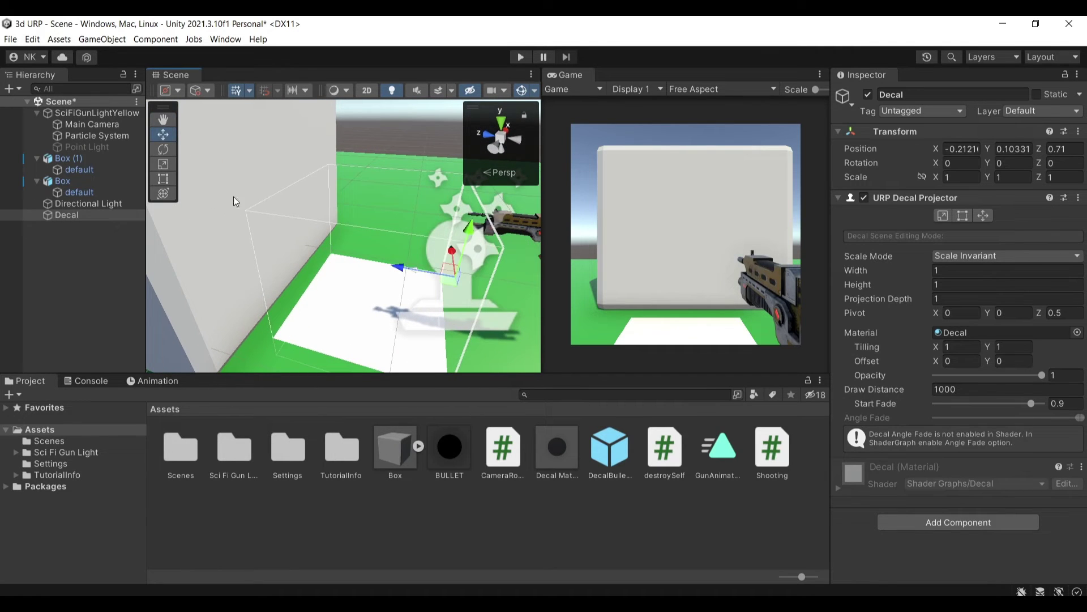
left_click(163, 149)
mouse_move(406, 252)
left_mouse_down()
mouse_move(406, 241)
mouse_move(385, 249)
left_mouse_up()
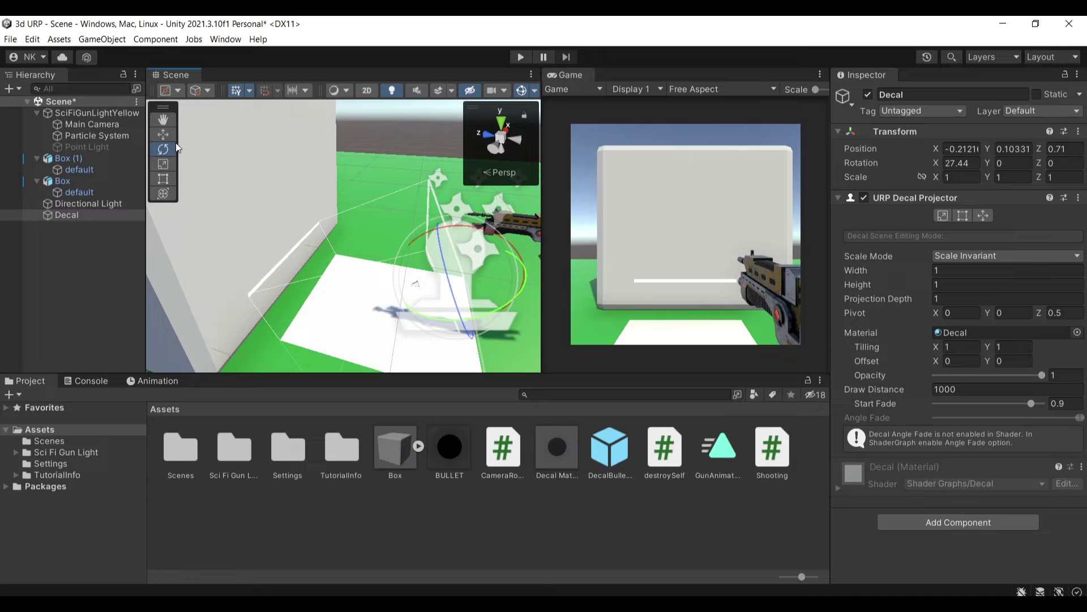
left_click(163, 135)
left_click_drag(462, 277, 493, 265)
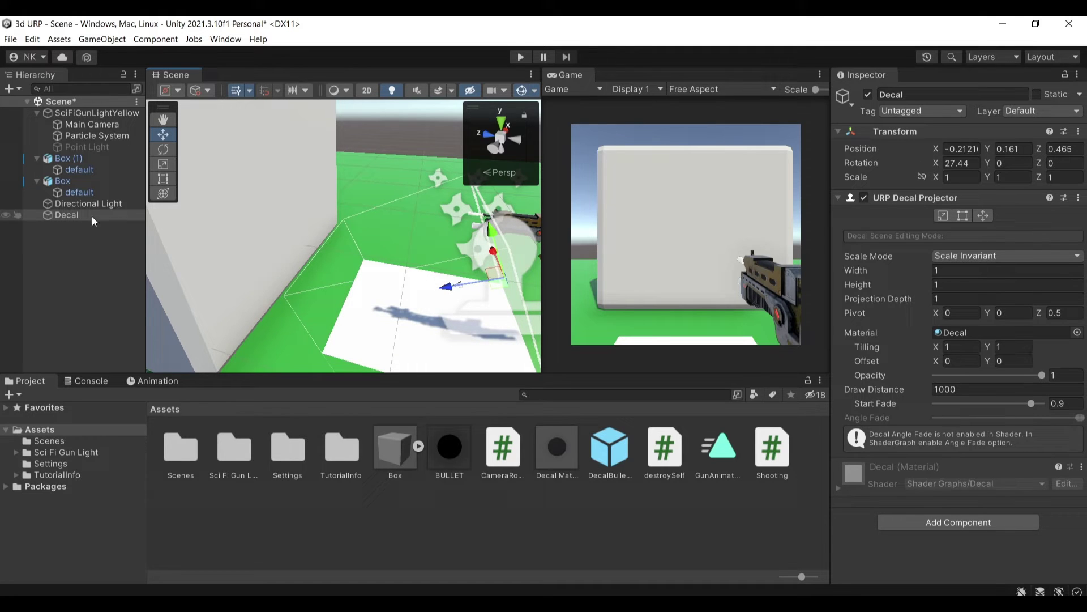
right_click_drag(435, 294, 486, 300)
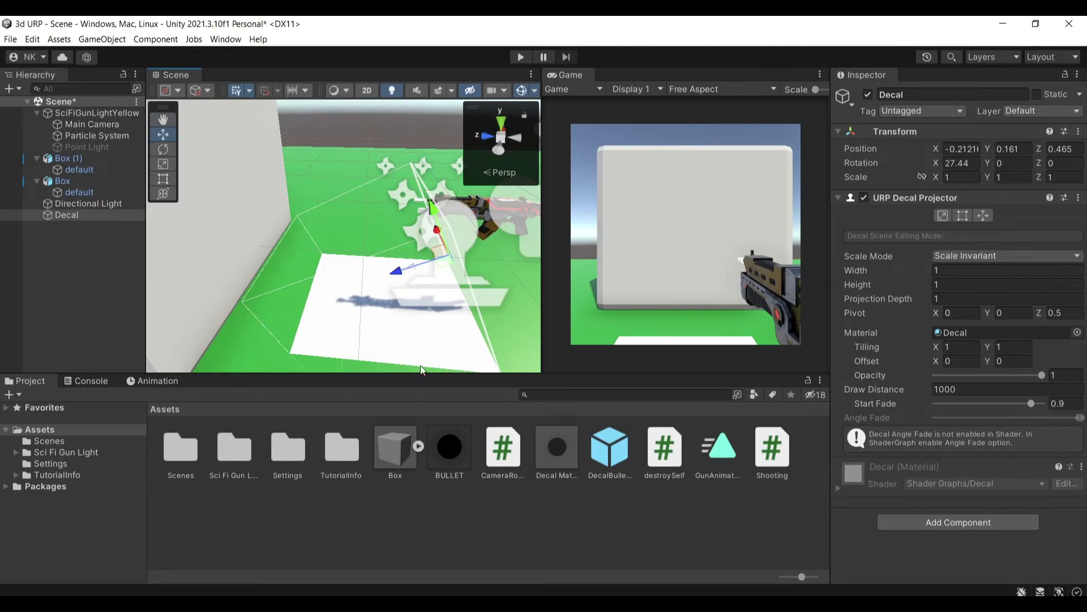
- Inspect the BULLET texture's import settings and create a new material in the Assets folder
left_click(457, 447)
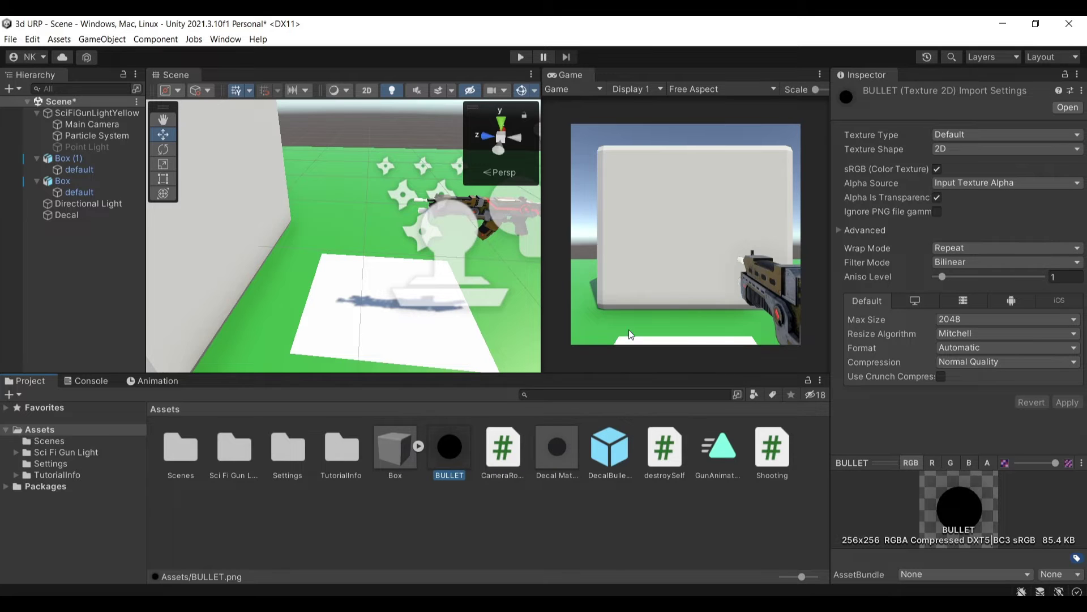
right_click(518, 502)
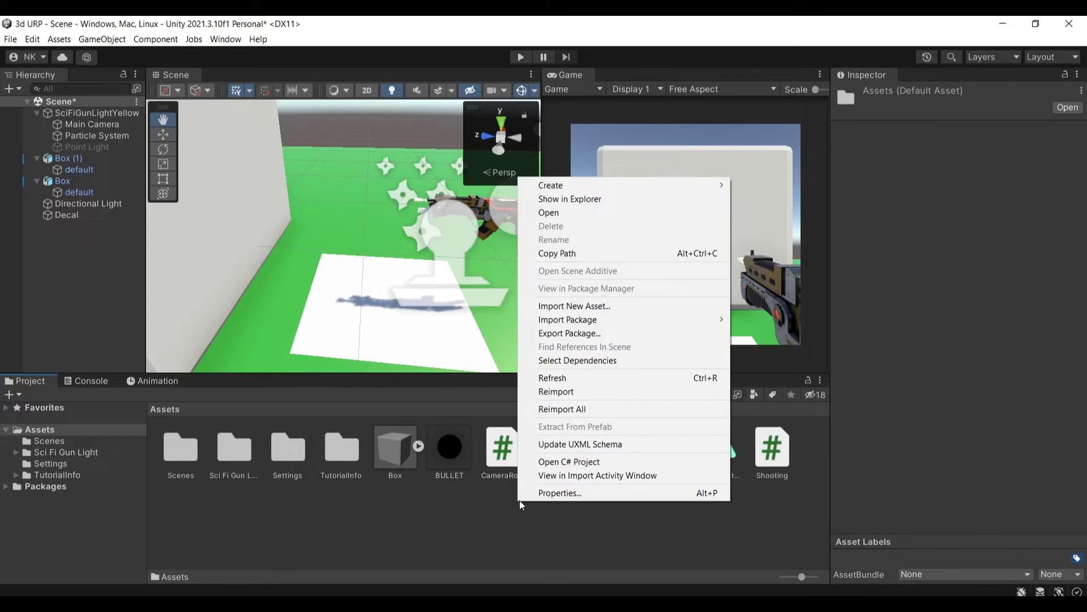
left_click(561, 486)
right_click(551, 488)
mouse_move(596, 178)
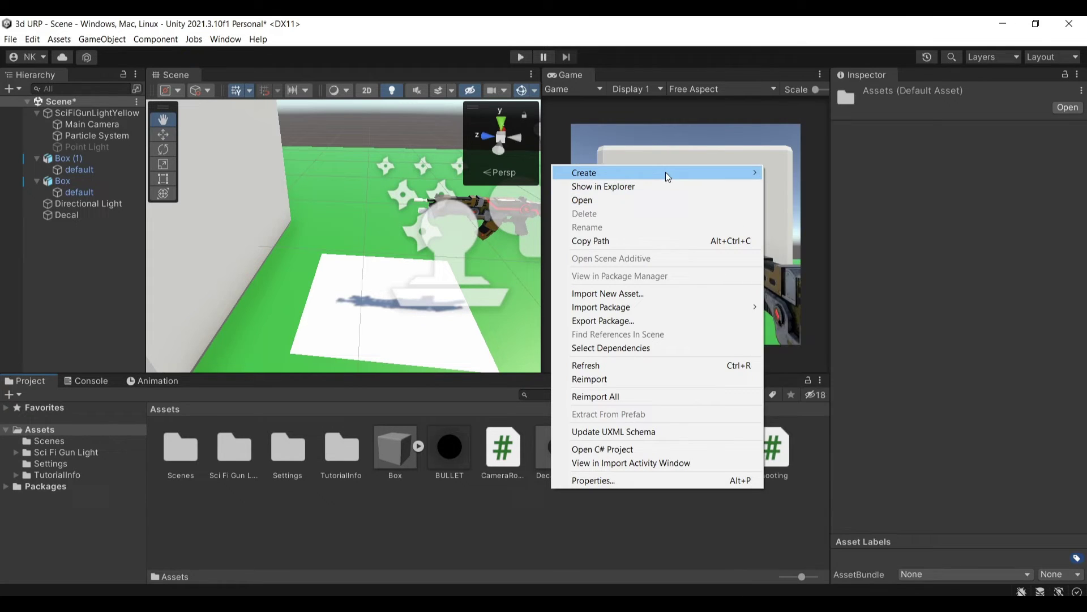
left_click(837, 354)
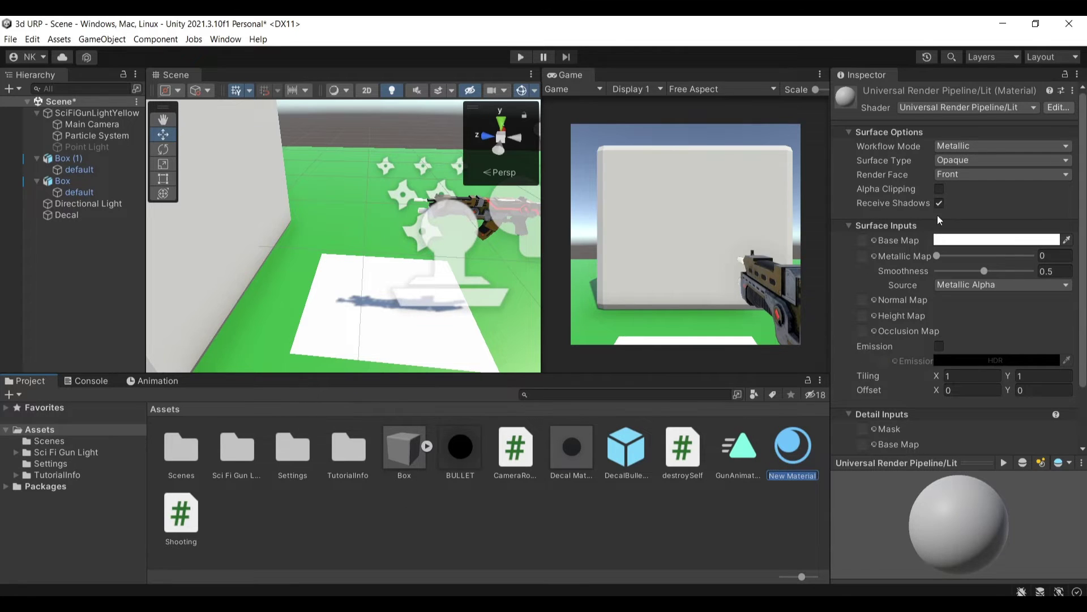
- Set the new material's shader to Shader Graphs/Decal and assign the BULLET texture as its Base Map
left_click(917, 108)
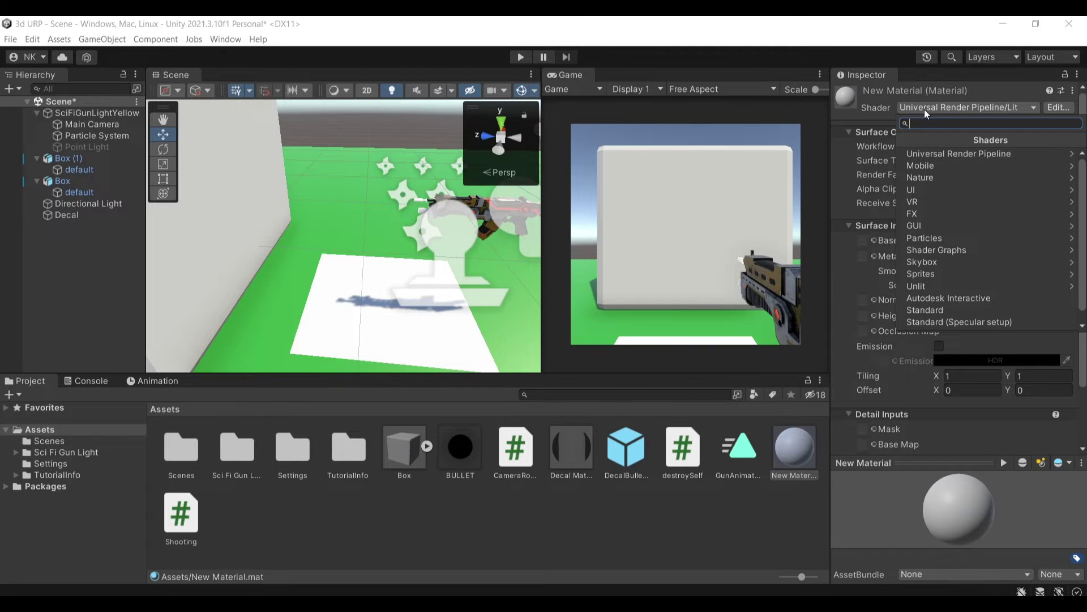
type("decal")
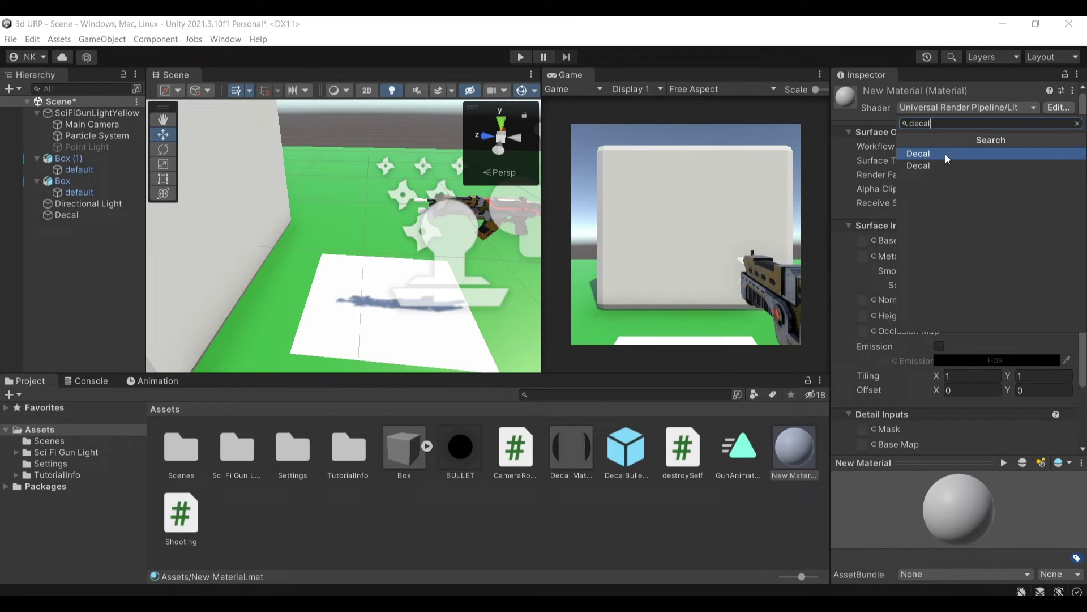
left_click(946, 154)
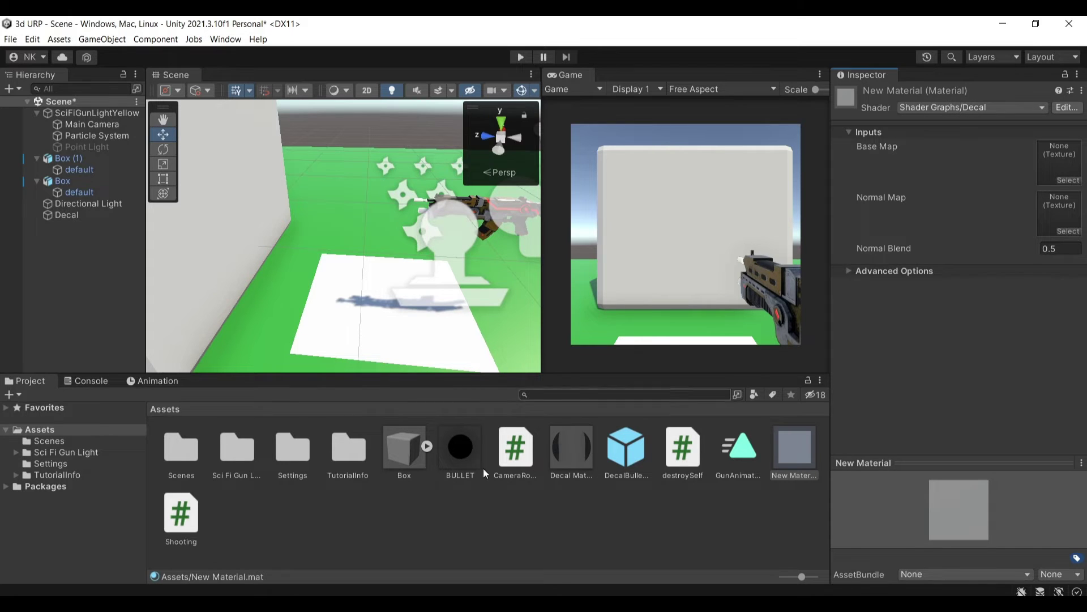
left_click_drag(462, 444, 1062, 174)
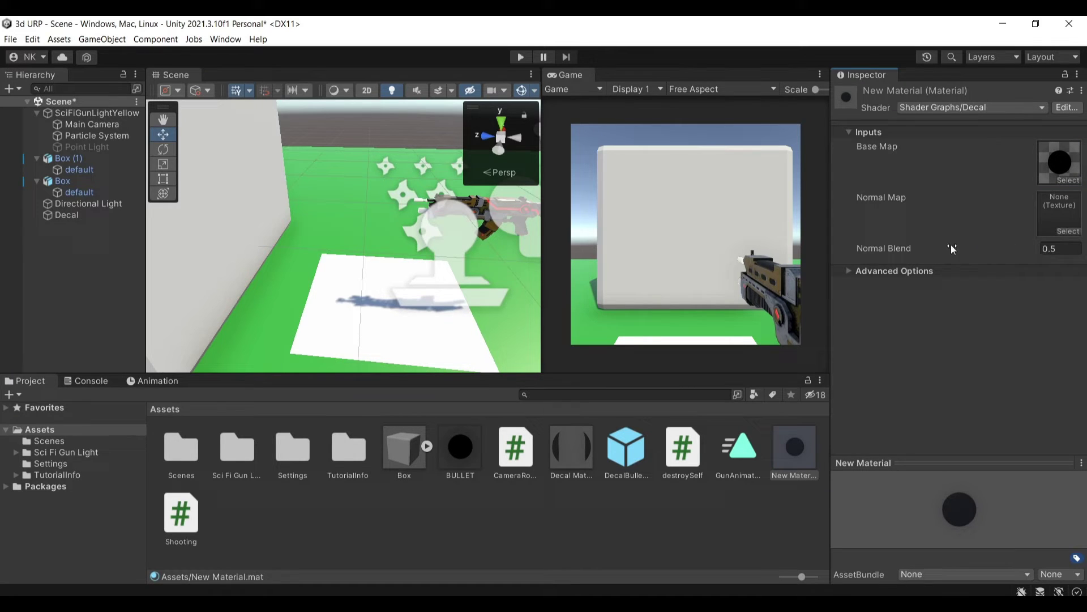
- Assign New Material to the Decal object's URP Decal Projector and inspect the projection on the ground
right_click_drag(345, 267, 460, 312)
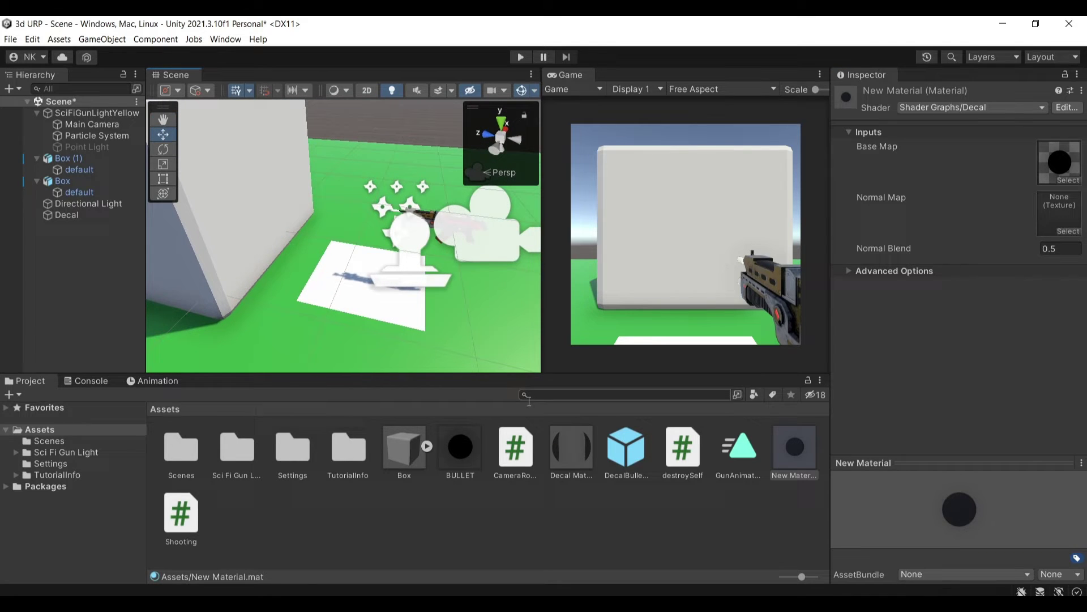
left_click(66, 214)
left_click_drag(780, 440, 954, 335)
right_click_drag(436, 282, 444, 364)
key("w")
right_click_drag(237, 282, 312, 188)
key("s")
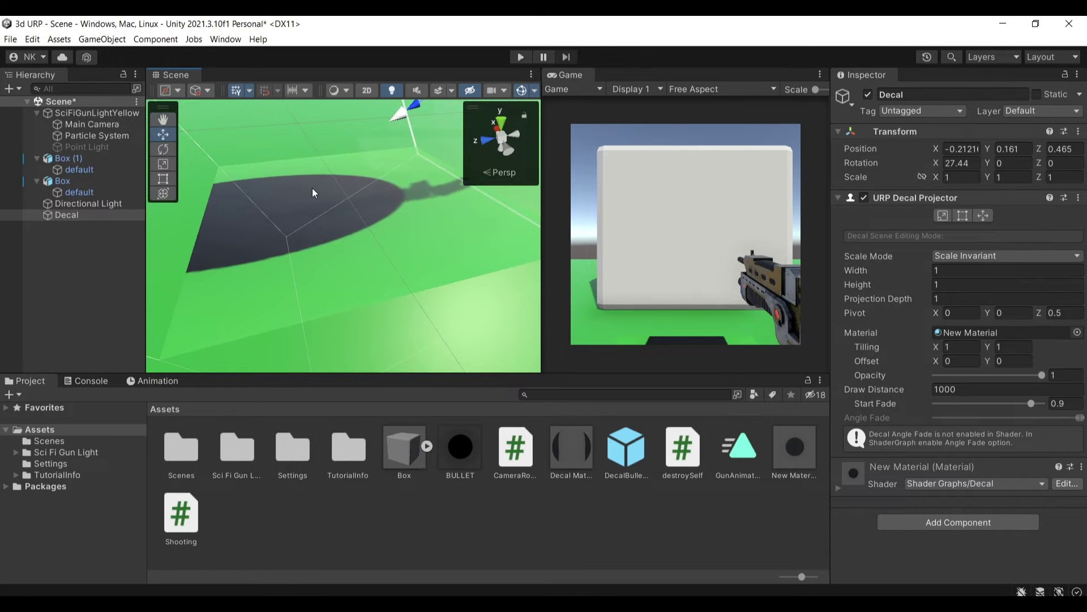
- Set the Normal Blend of New Material to -47.9
left_click(796, 447)
left_click_drag(917, 250, 409, 175)
right_click_drag(409, 175, 294, 187)
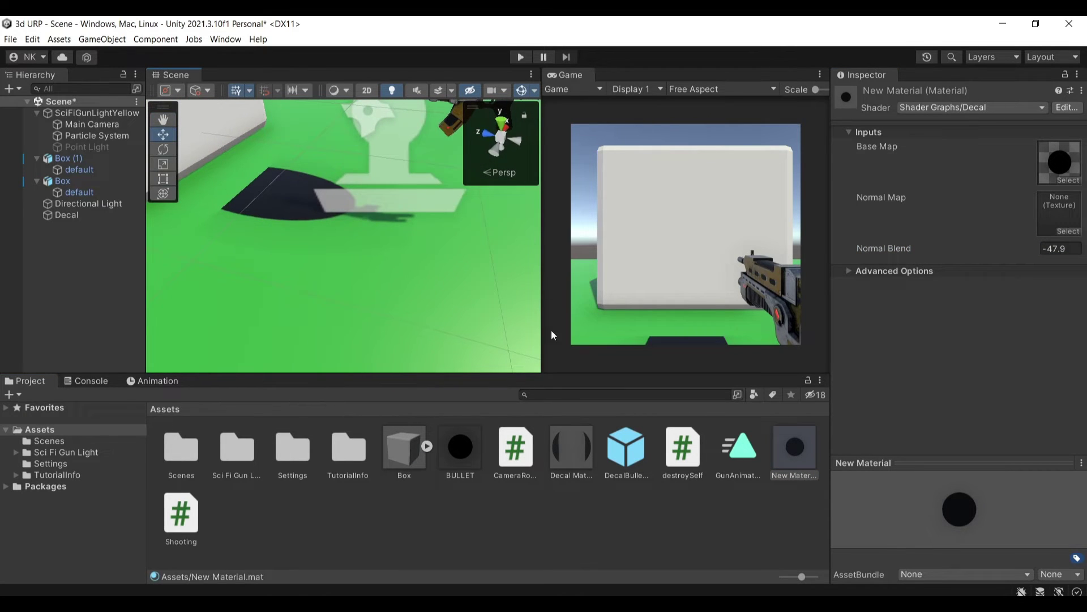
- Reset the Decal object's transform and delete the object from the scene
left_click(84, 213)
right_click_drag(309, 196, 295, 165)
right_click(868, 134)
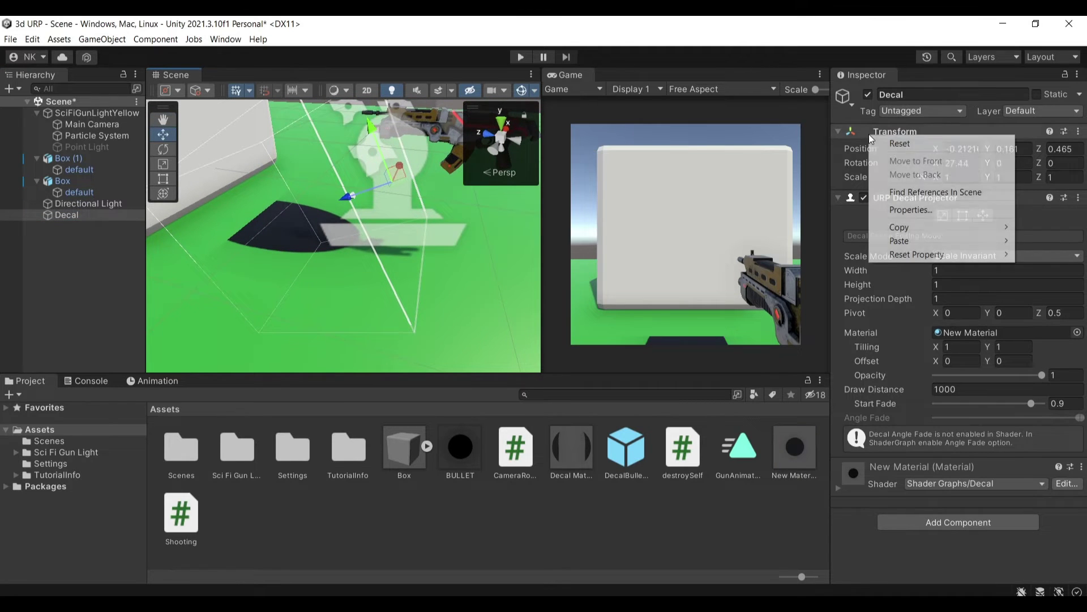
left_click(904, 144)
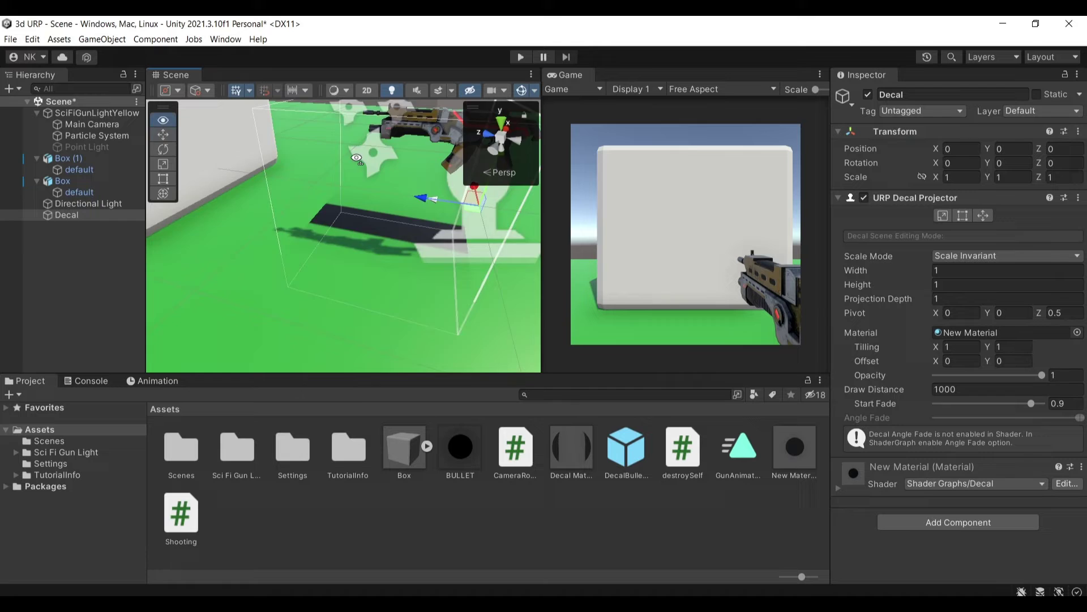
scroll(470, 121, "up", 5)
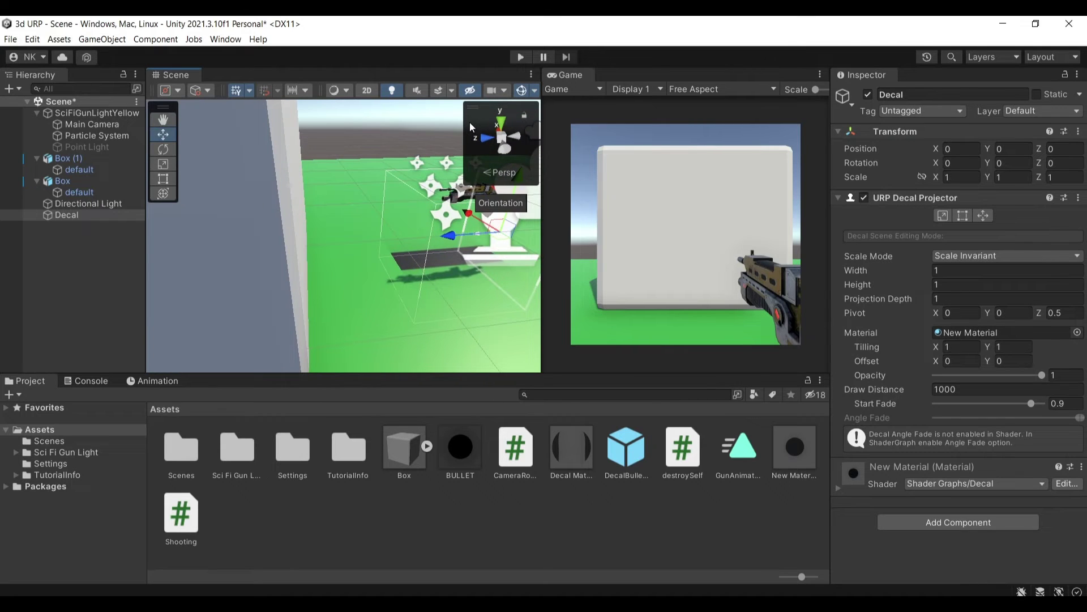
key("Delete")
- Place the DecalBullethole prefab on the ground in front of the white box and examine its projection up close
left_click_drag(422, 272, 262, 263, "alt")
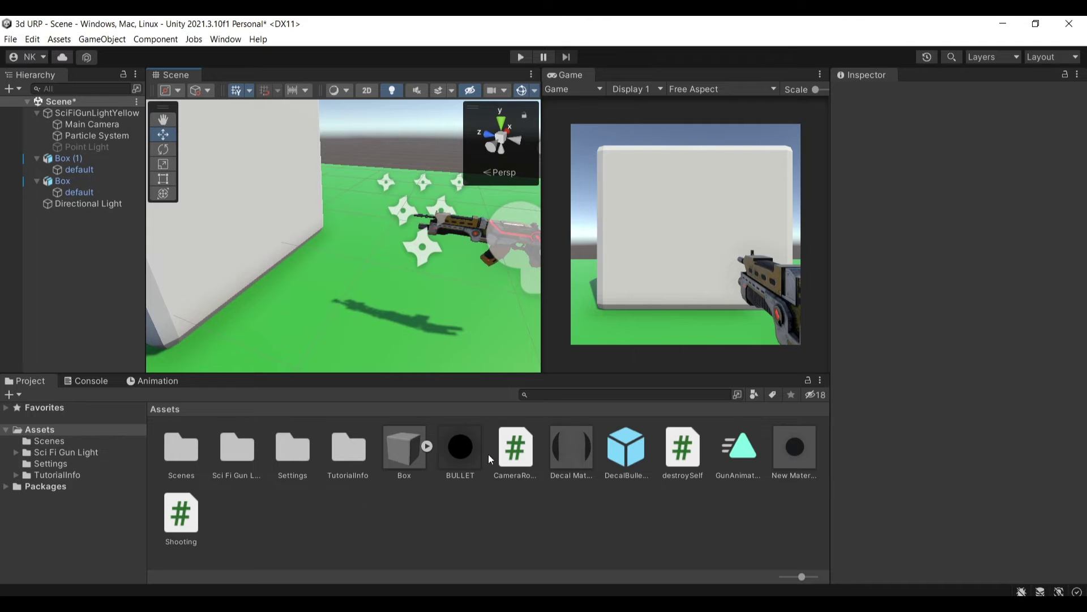
left_click_drag(614, 453, 351, 261)
key("f")
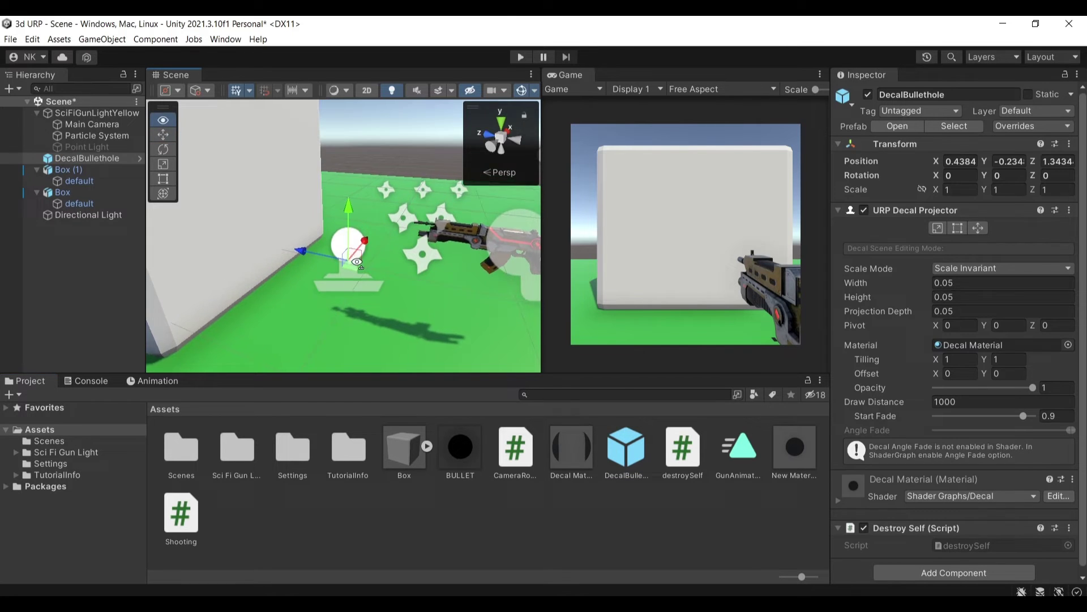
key("w")
mouse_move(373, 287)
right_mouse_down()
mouse_move(350, 290)
mouse_move(393, 339)
mouse_move(367, 299)
right_mouse_up()
key("s")
left_click_drag(367, 299, 410, 337, "alt")
scroll(412, 336, "down", 3)
- Run the game, fire repeatedly at the white box and the ground to check the bullet hole decals, and stop it
key("ctrl+p")
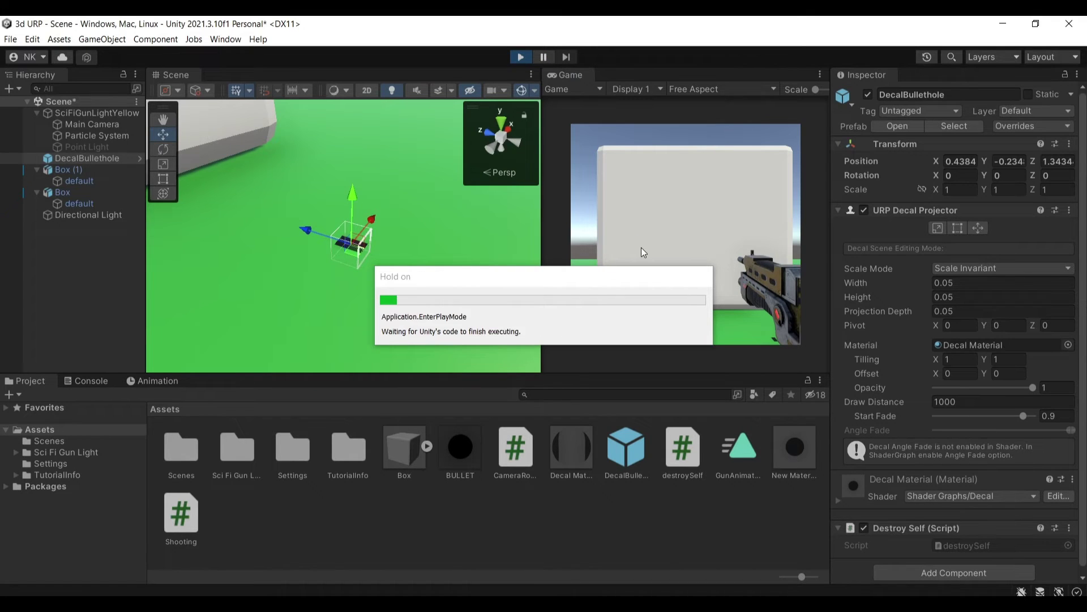
left_click(685, 234)
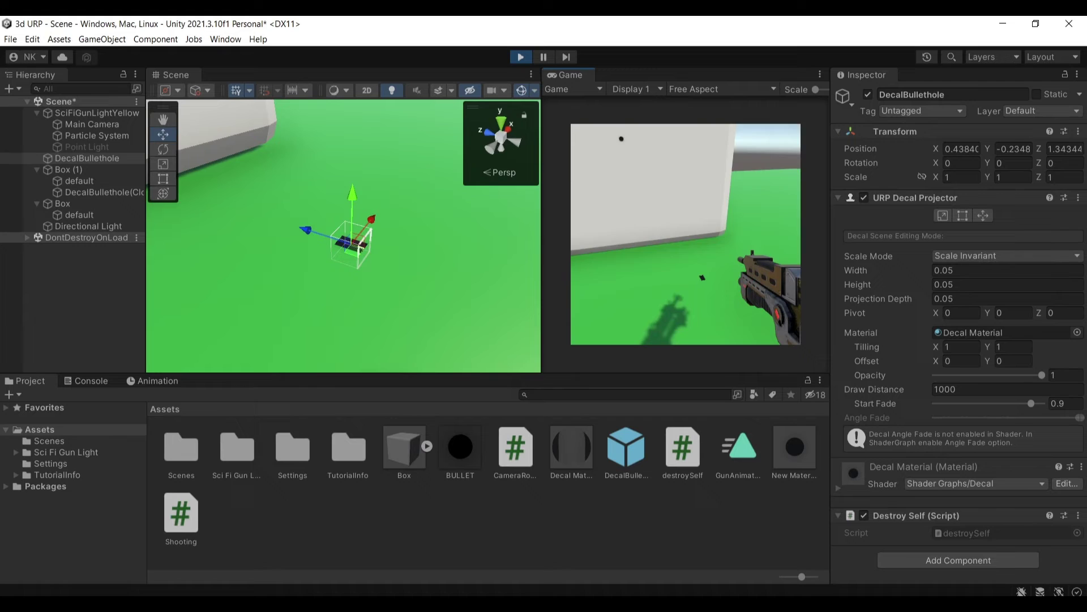
left_click(686, 234)
left_click(685, 233)
left_click(685, 234)
left_click(685, 234)
left_click(686, 233)
left_click(685, 234)
left_click(685, 234)
left_click(685, 234)
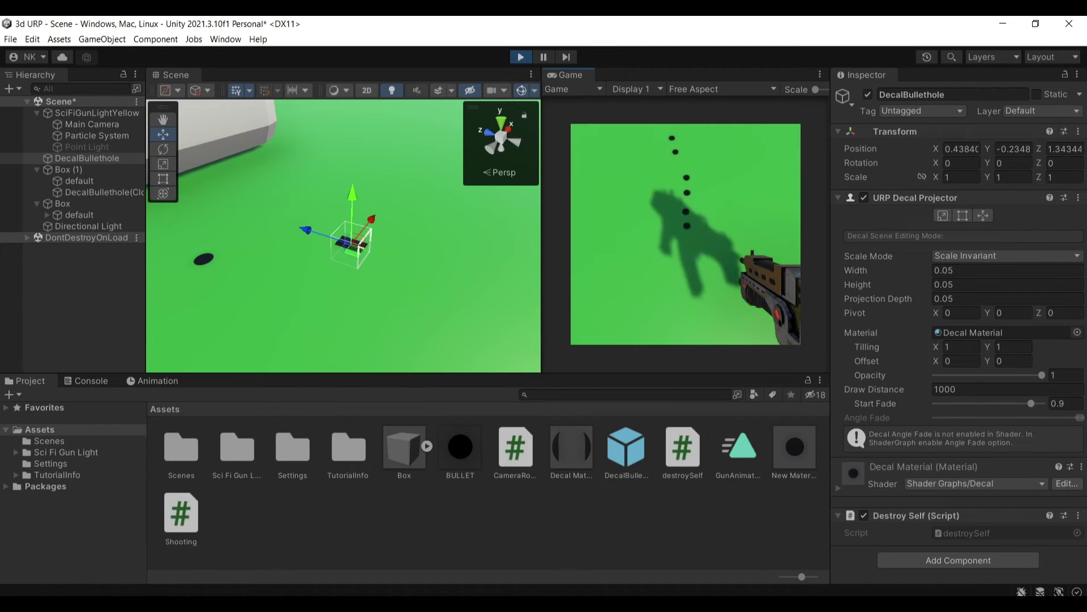
key("Escape")
left_click(522, 58)
left_click(521, 56)
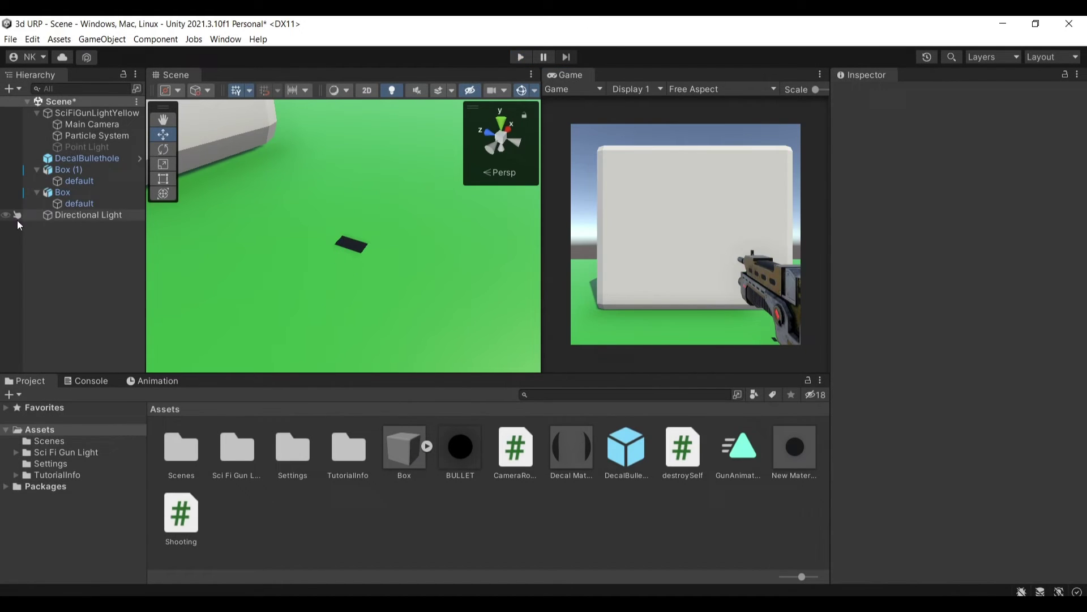
- Rotate the DecalBullethole instance to about -83.63 on X so it faces the ground, and delete it from the scene
left_click(85, 157)
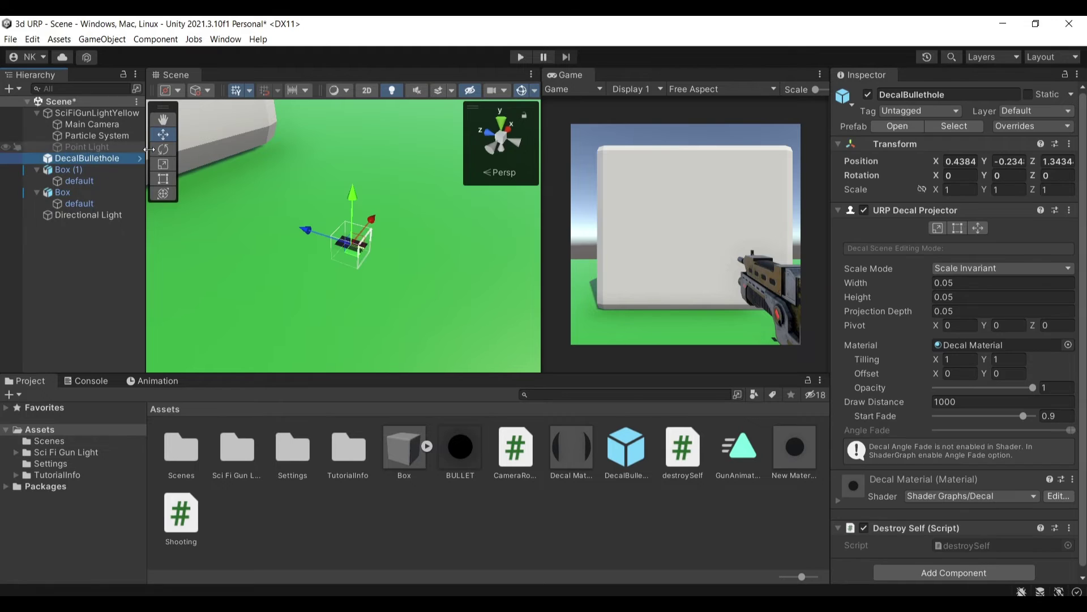
left_click(162, 149)
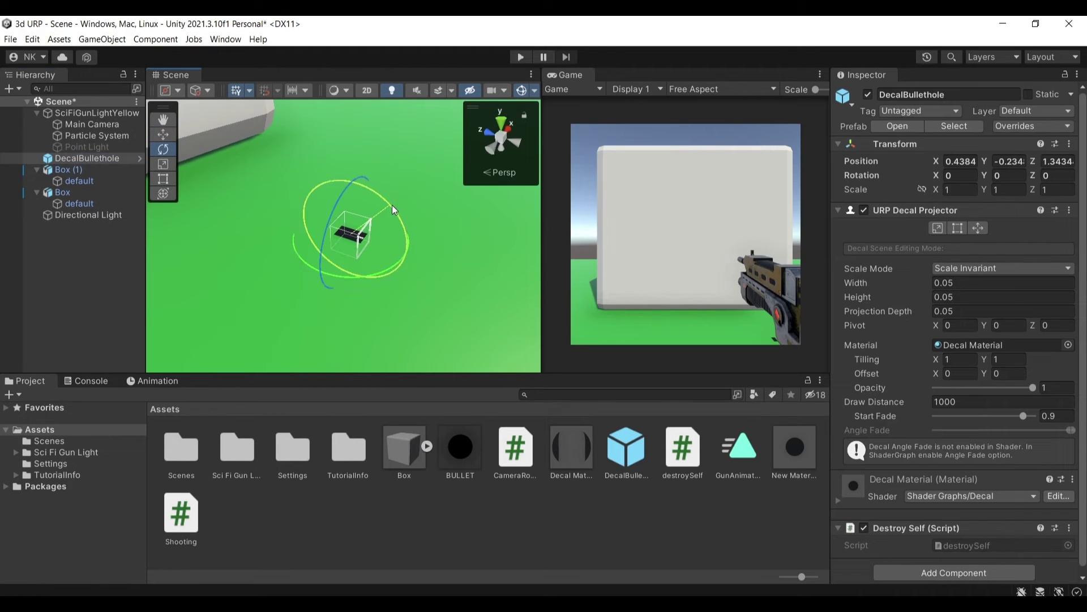
left_click_drag(392, 205, 417, 286)
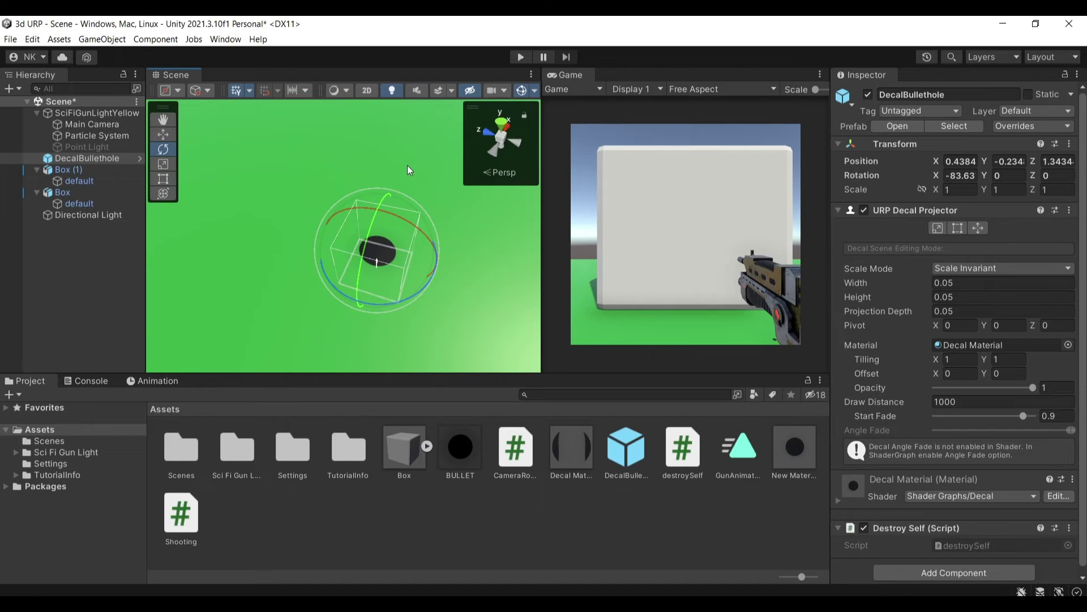
key("Delete")
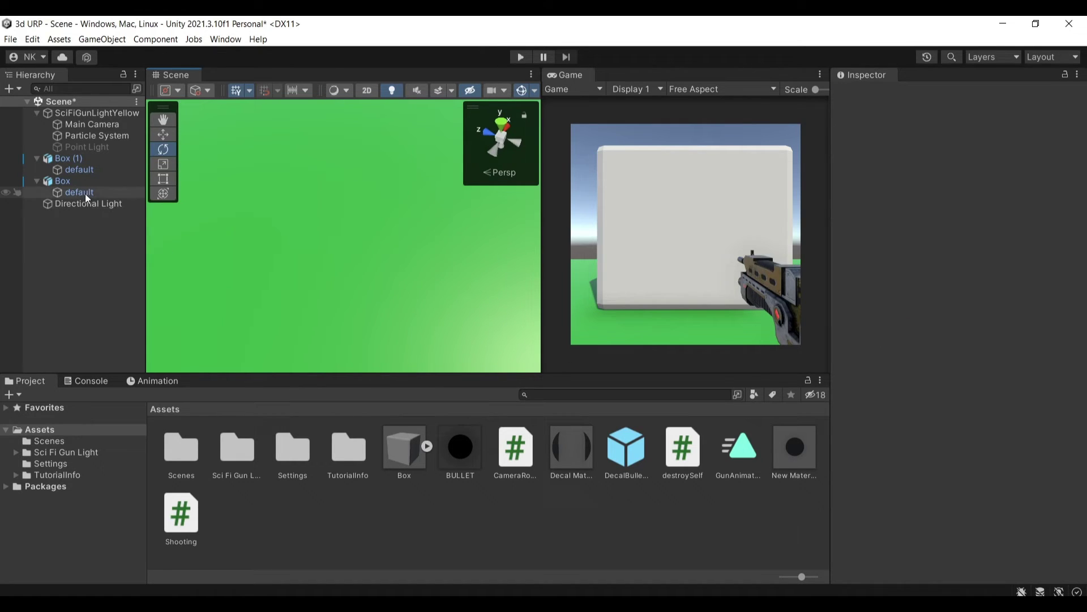
- Open the Shooting script in Visual Studio and read through its Update and ShootFunction code and variable declarations
double_click(181, 513)
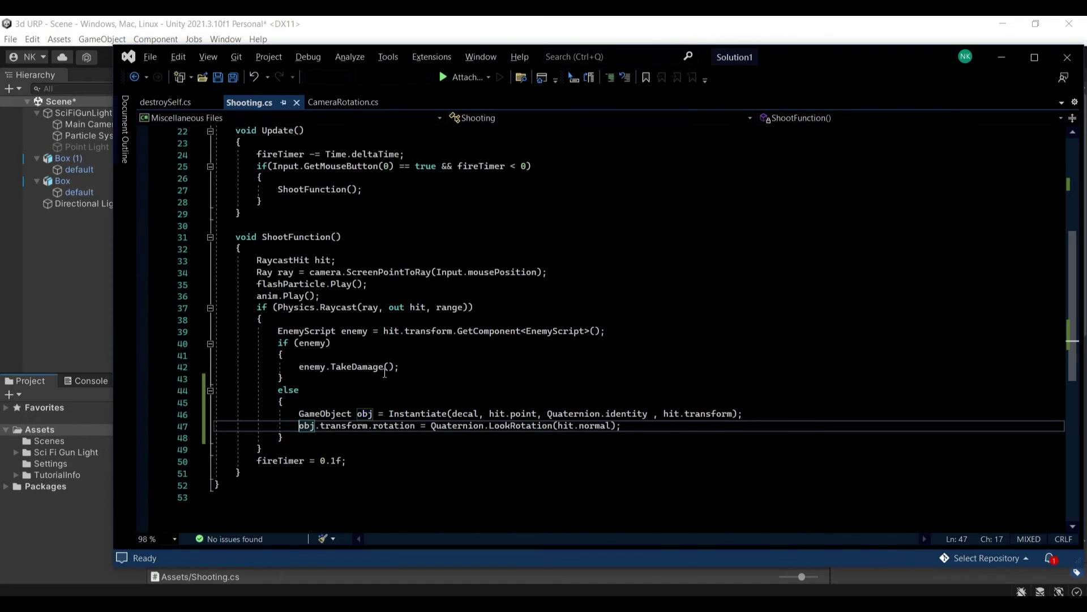
scroll(411, 367, "down", 2, "ctrl")
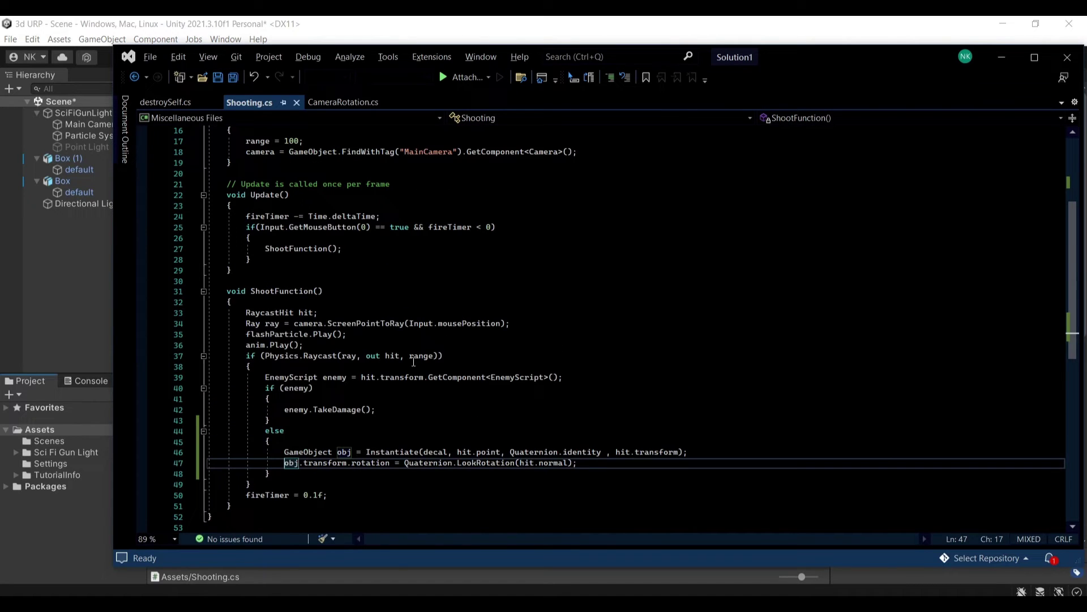
left_click(414, 358)
scroll(408, 354, "up", 3)
scroll(406, 351, "down", 2)
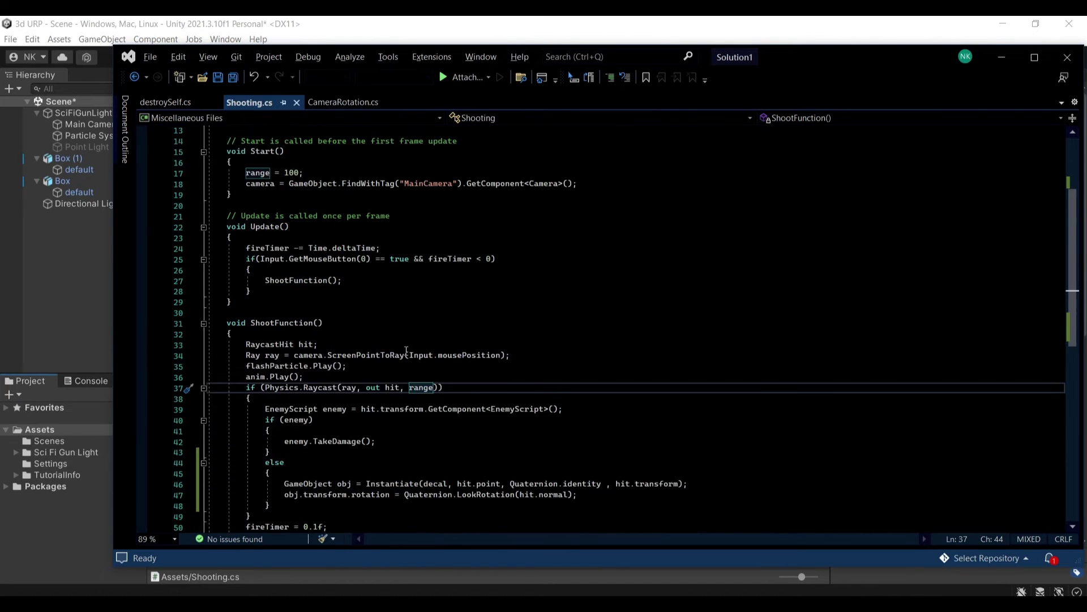
scroll(406, 351, "down", 3)
scroll(433, 361, "up", 4)
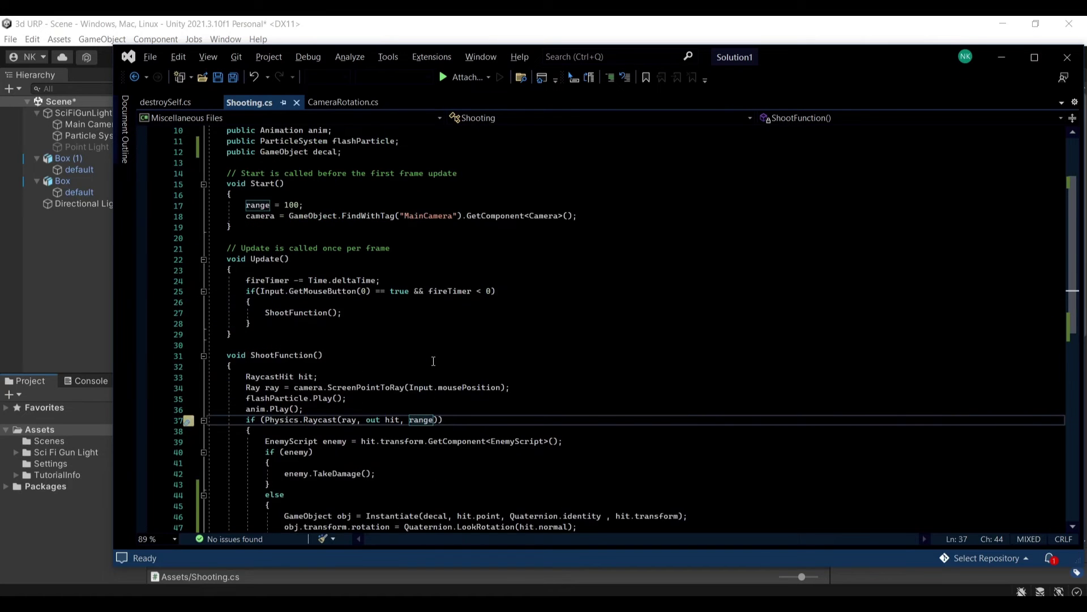
scroll(433, 361, "up", 3)
scroll(425, 361, "up", 2, "ctrl")
- Highlight the public GameObject decal declaration among the Shooting class variables
triple_click(395, 272)
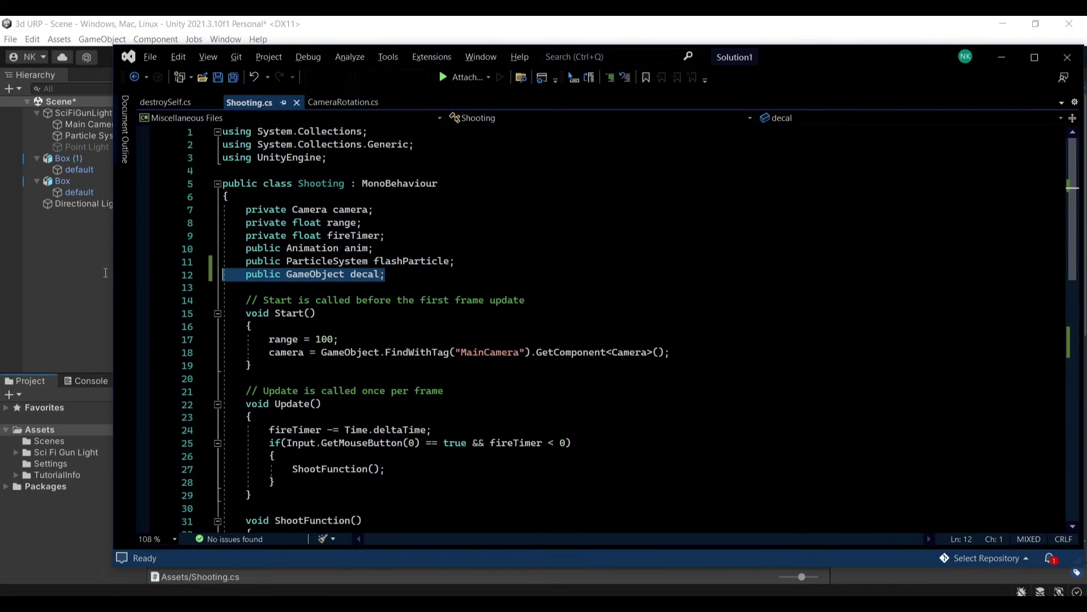
left_click_drag(397, 275, 174, 280)
left_click(415, 278)
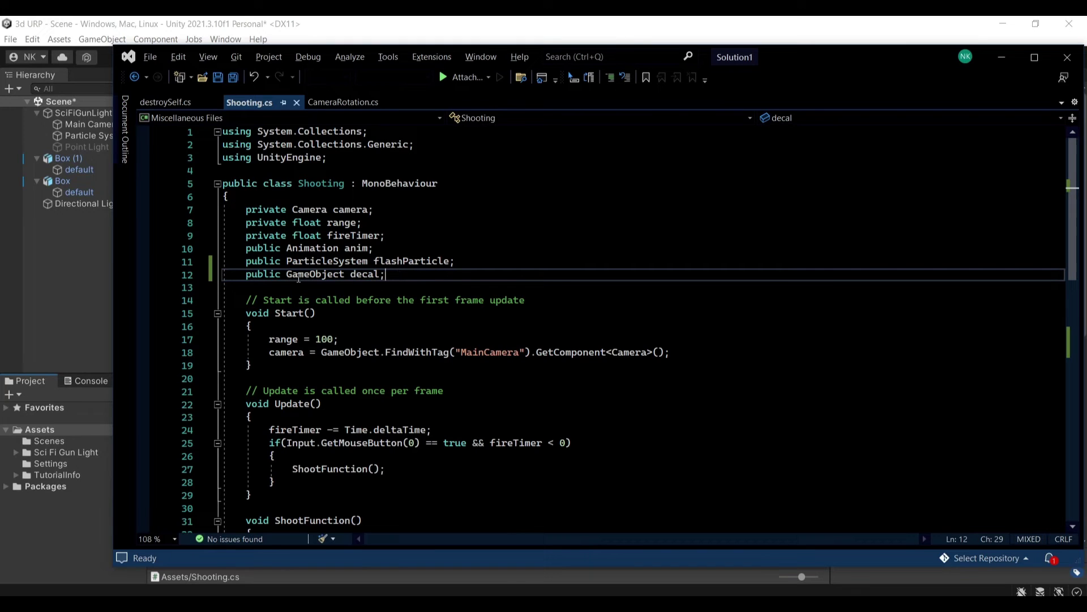
left_click_drag(389, 274, 200, 275)
left_click(432, 286)
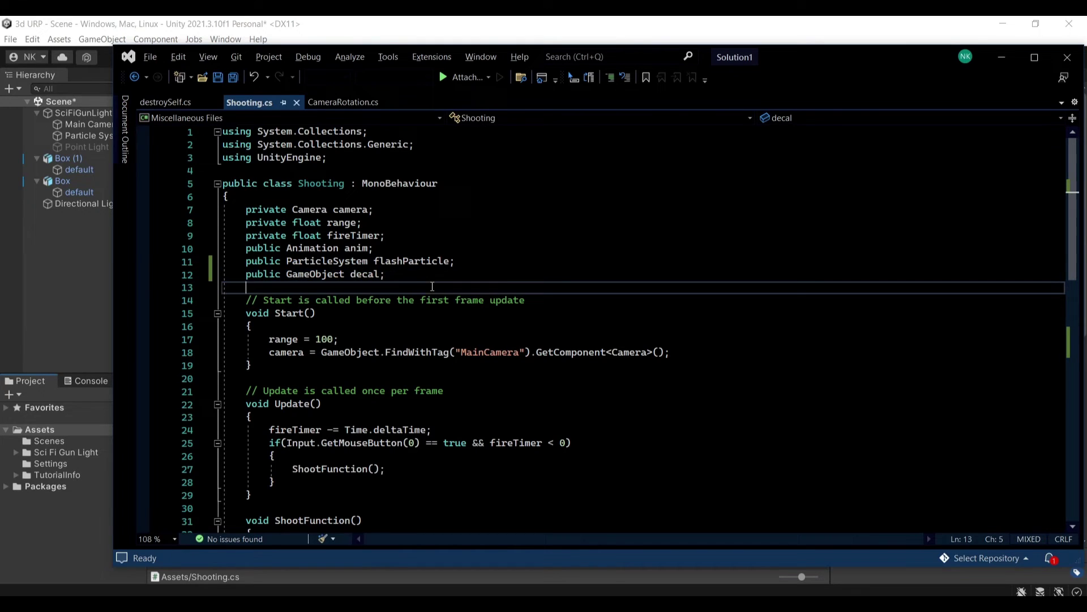
left_click_drag(428, 275, 121, 280)
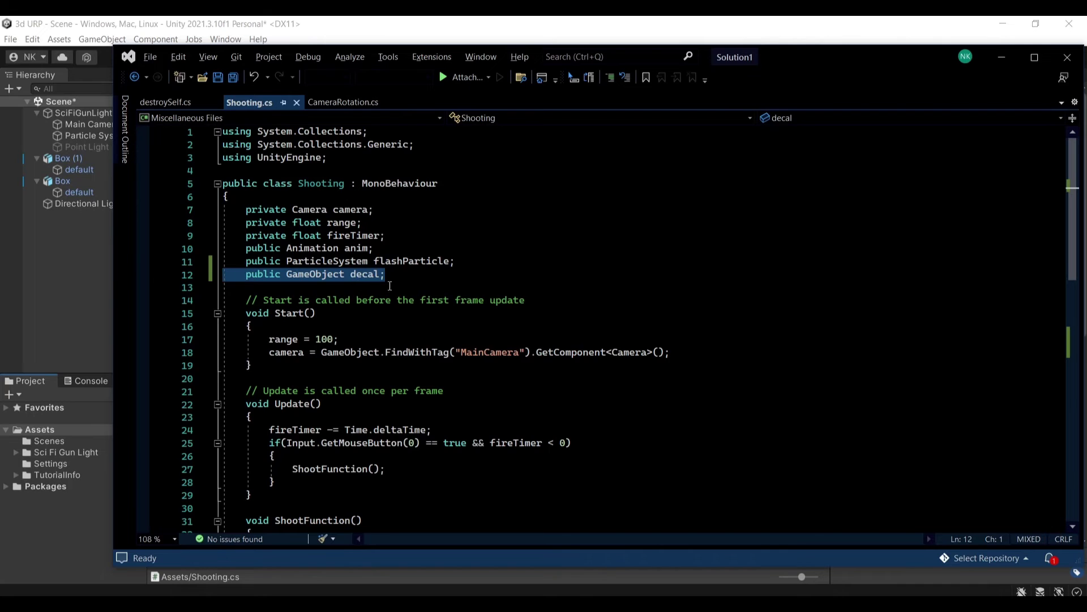
- Highlight and examine the else block in ShootFunction that instantiates the decal at the hit point and aligns its rotation to hit.normal
scroll(473, 323, "down", 9)
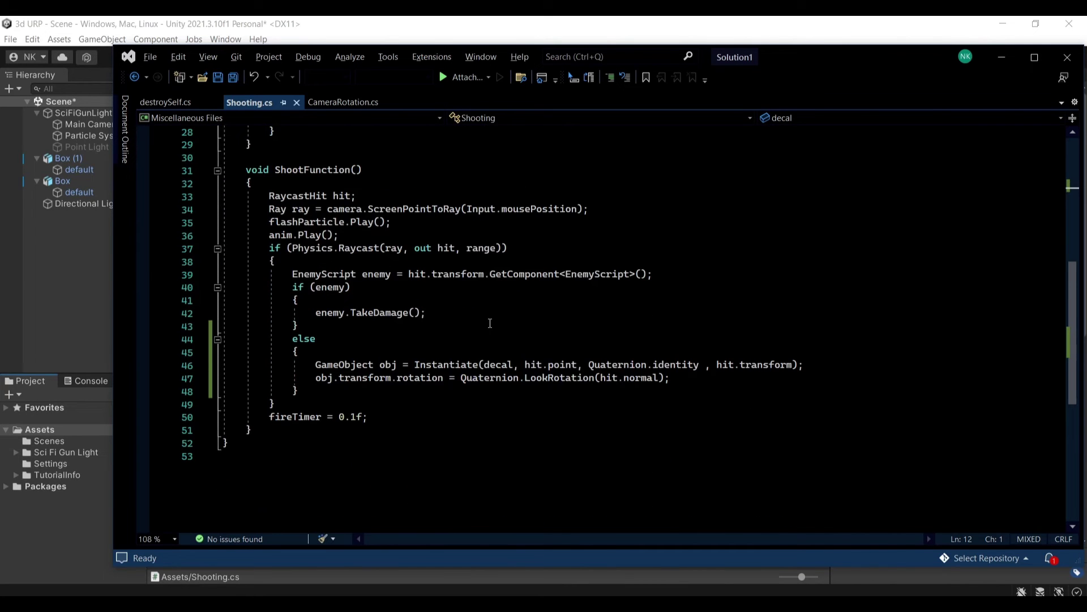
scroll(503, 292, "up", 3, "ctrl")
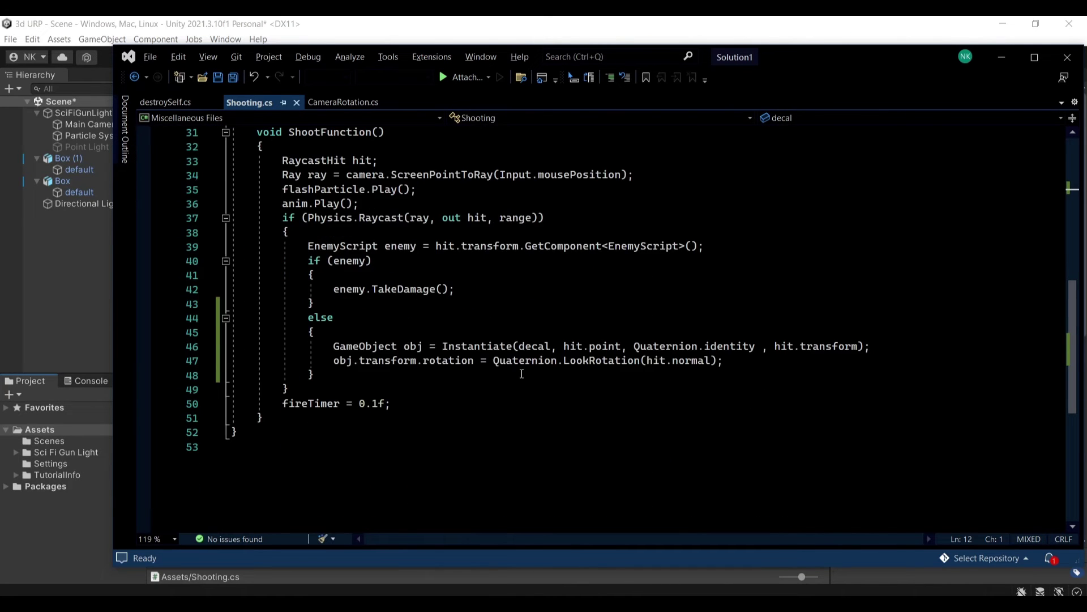
left_click_drag(314, 289, 419, 372)
left_click(343, 357)
scroll(343, 312, "down", 1)
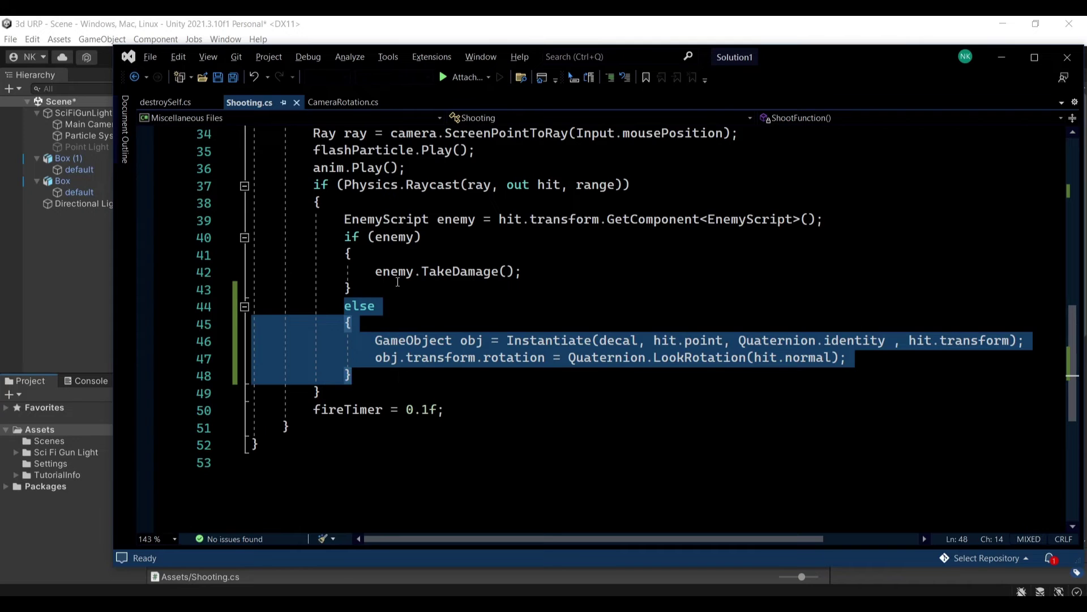
- Highlight the decal and hit.point arguments of the Instantiate call in ShootFunction's else block
left_click(398, 305)
scroll(398, 305, "right", 3)
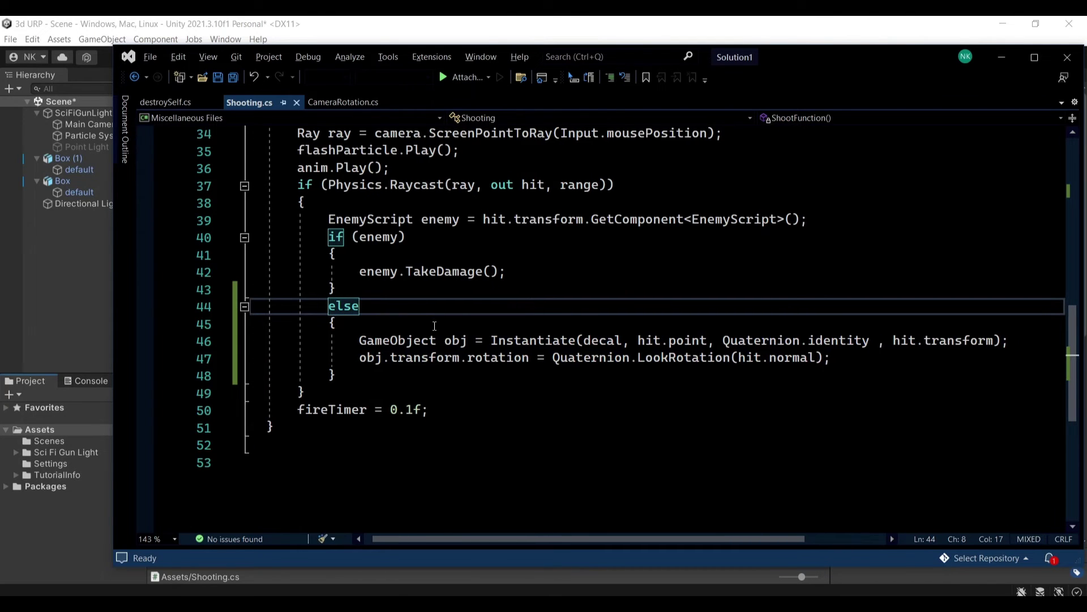
left_click_drag(416, 340, 790, 339)
left_click(546, 340)
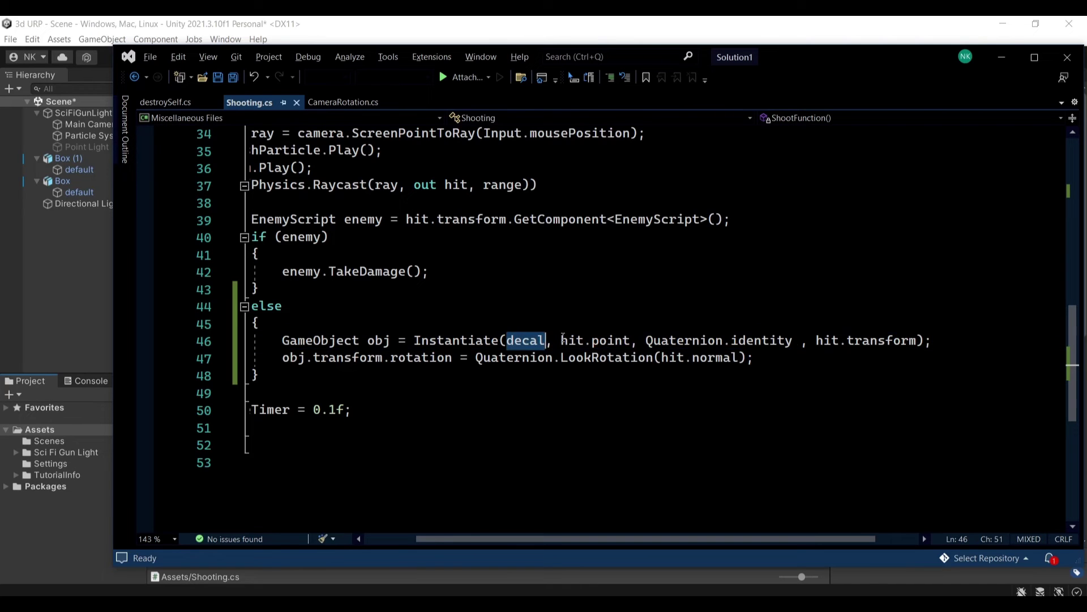
left_click_drag(561, 339, 632, 341)
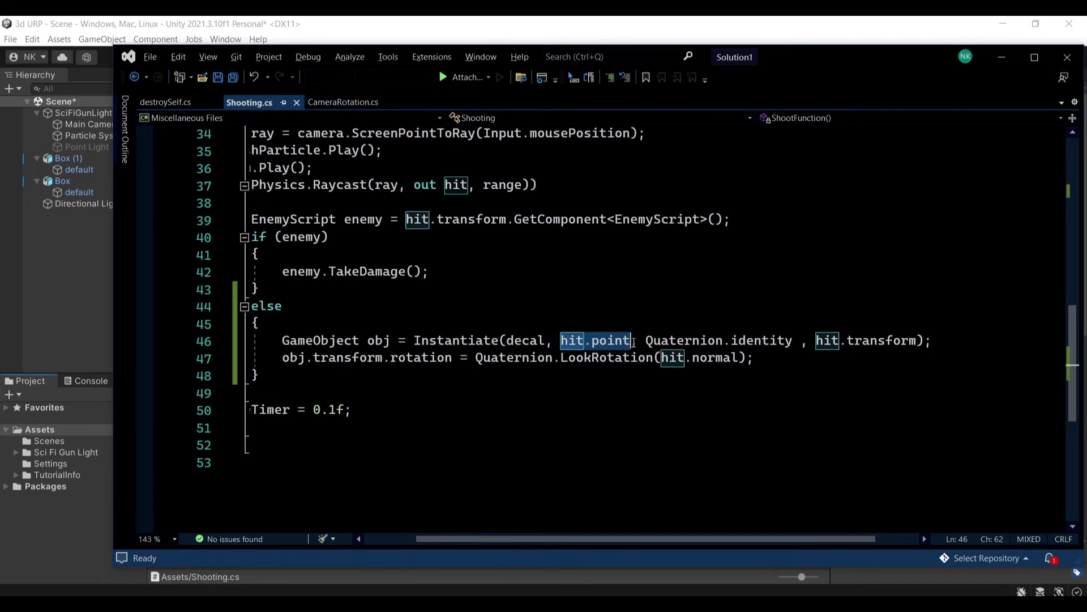
scroll(633, 342, "right", 1)
scroll(633, 342, "right", 4)
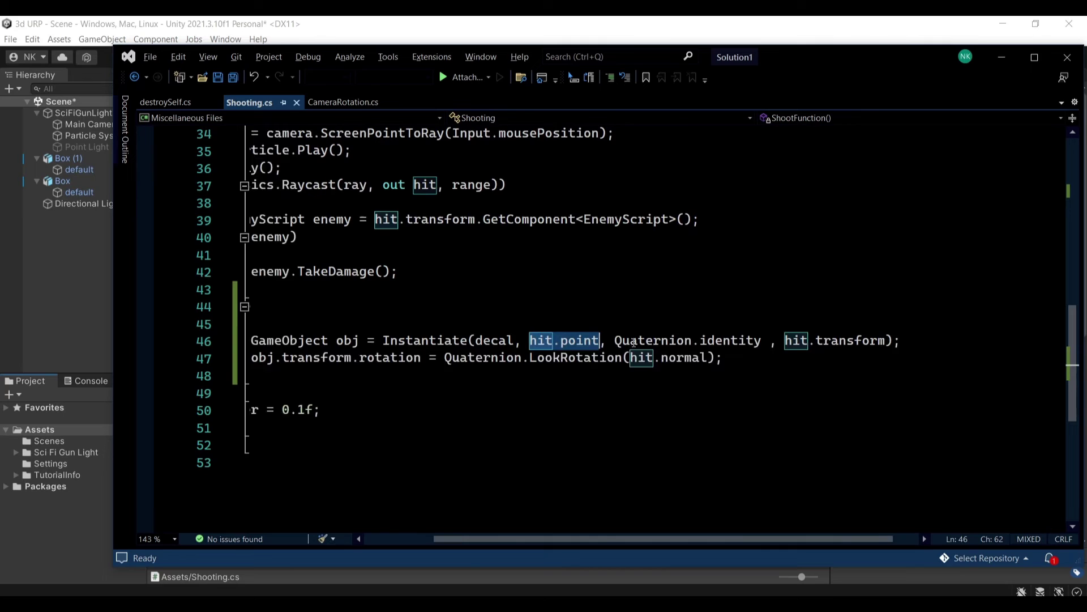
- Remove the stray space after Quaternion.identity in the Instantiate call and highlight the hit.transform parent argument
left_click_drag(568, 341, 717, 336)
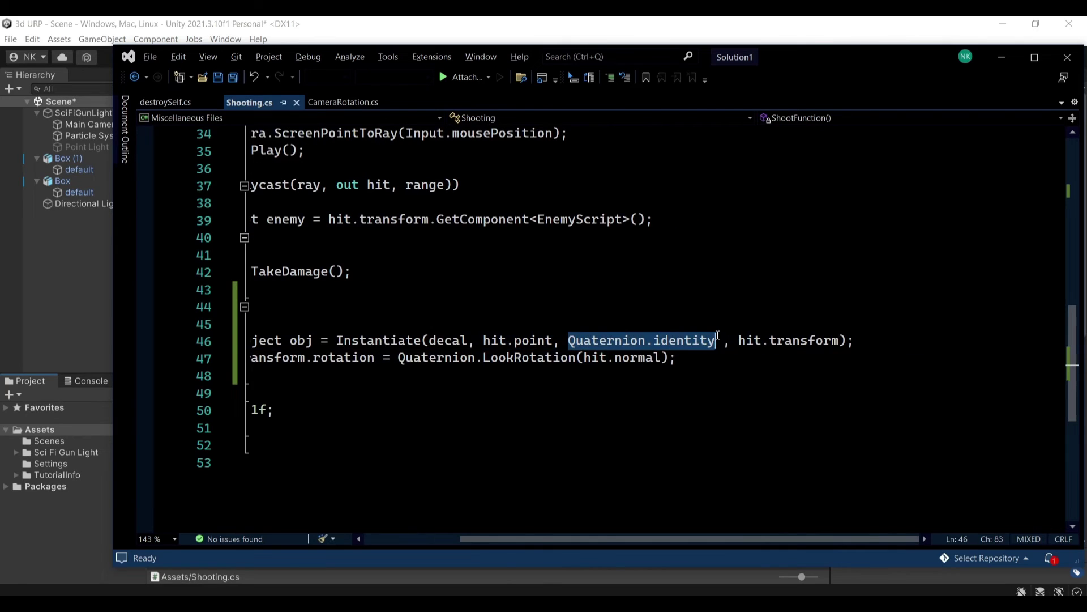
left_click(726, 339)
key("BackSpace")
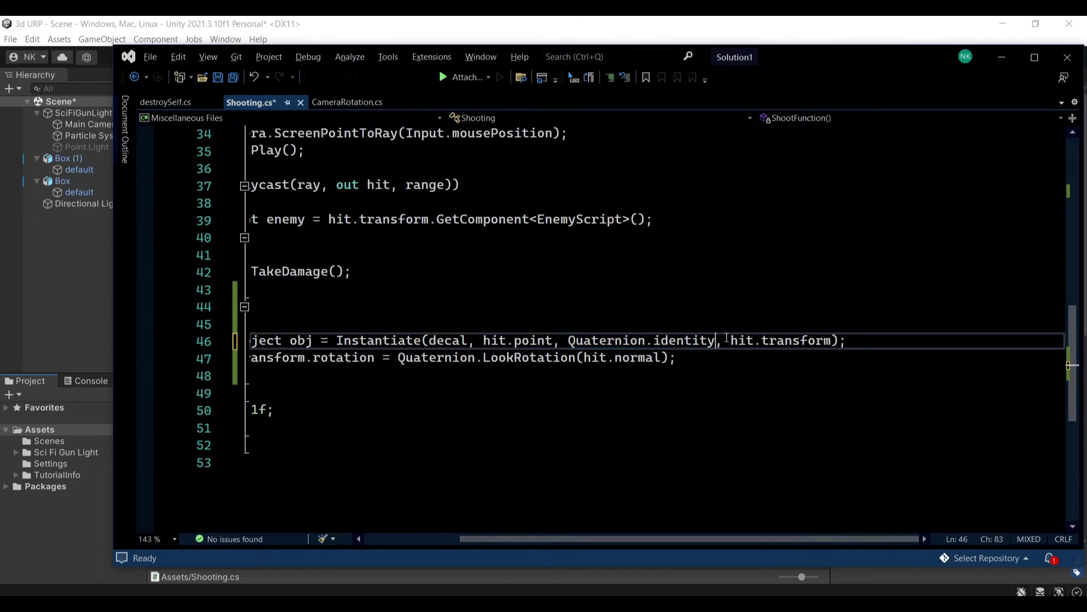
left_click_drag(725, 339, 832, 339)
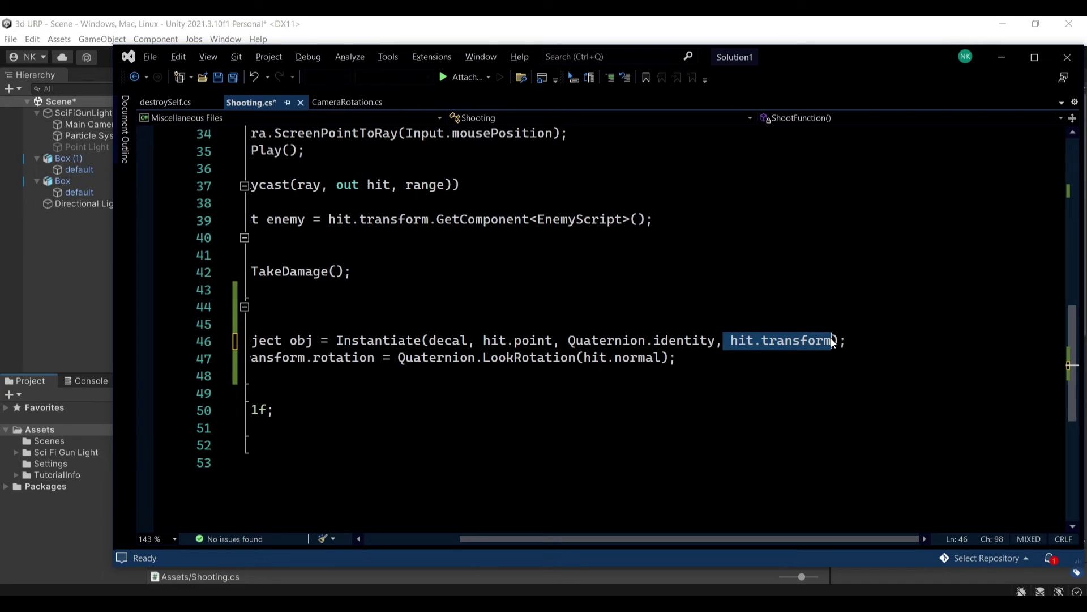
- Examine the line assigning obj.transform.rotation, highlighting Quaternion.LookRotation and its hit.normal argument
scroll(680, 339, "left", 3)
left_click(539, 358)
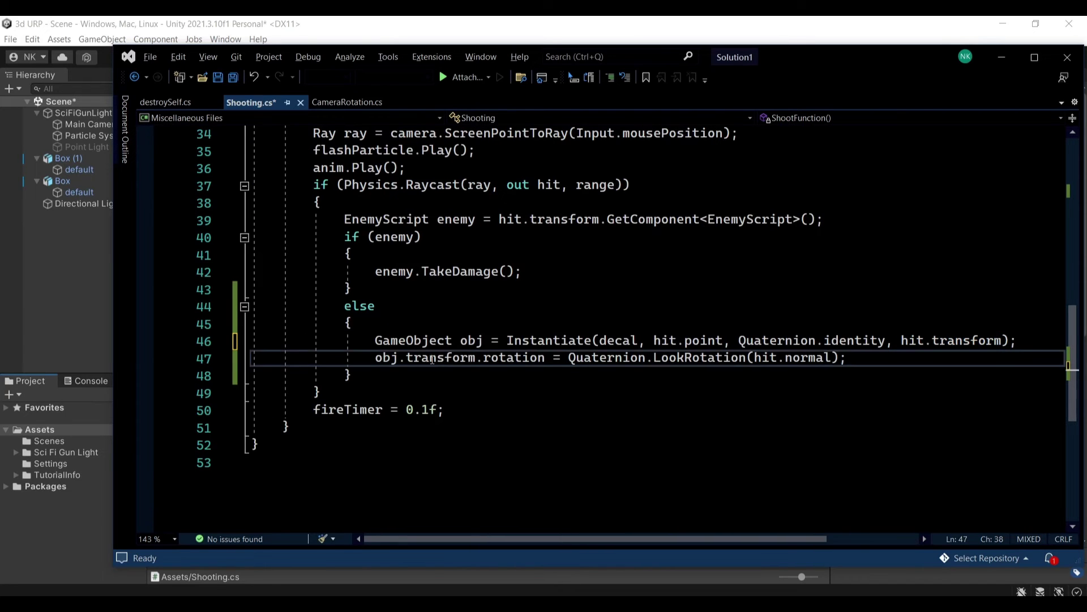
left_click_drag(367, 357, 431, 355)
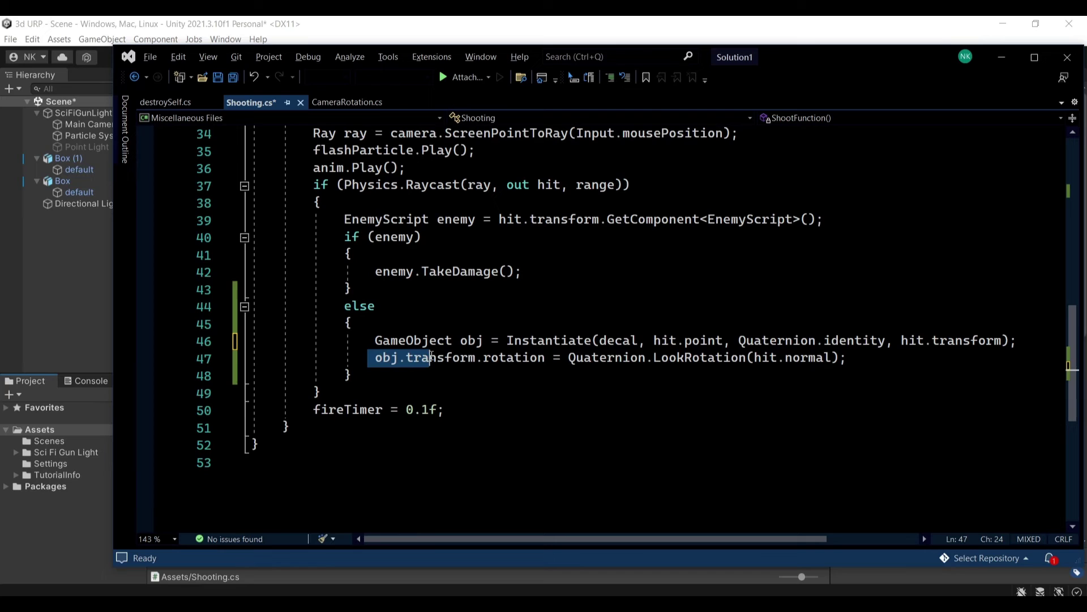
left_click_drag(552, 356, 366, 356)
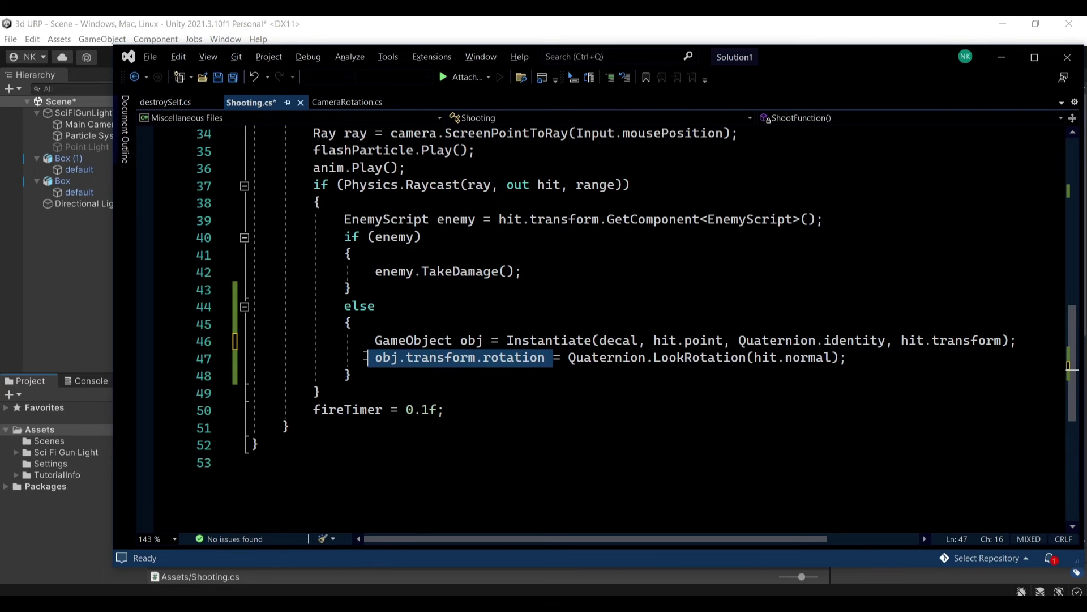
left_click_drag(562, 357, 759, 362)
left_click(767, 357)
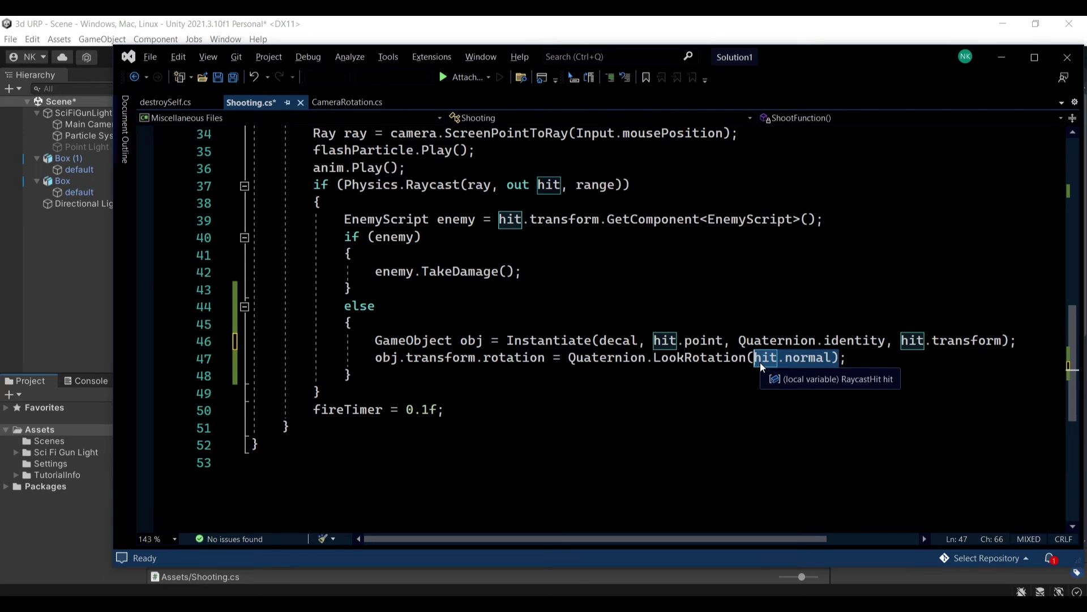
scroll(714, 286, "down", 2, "ctrl")
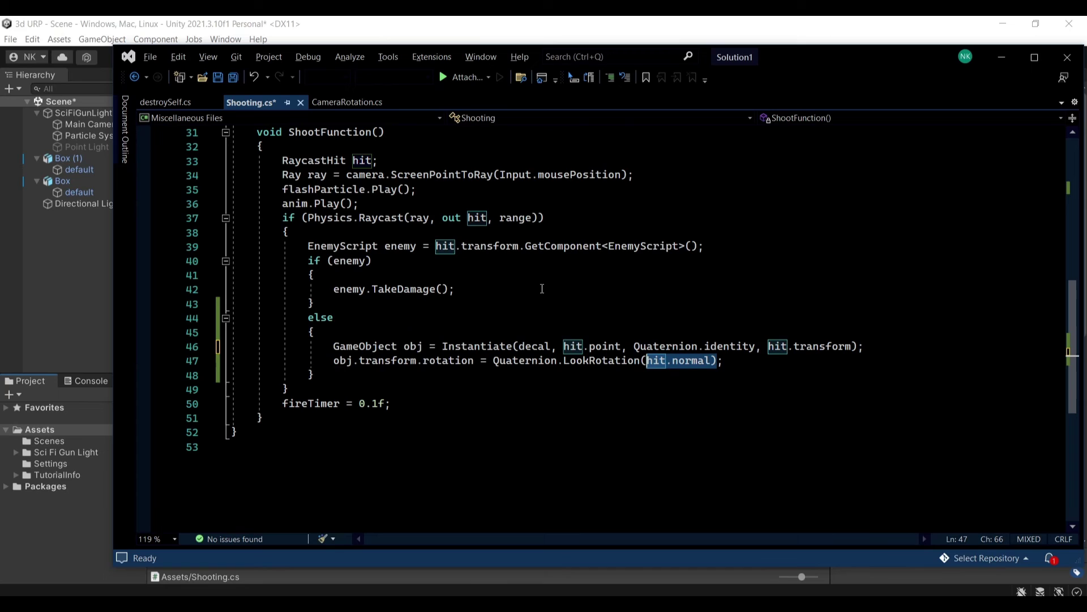
- Switch to Unity and inspect the Decal reference in the Shooting component of SciFiGunLightYellow
left_click(70, 264)
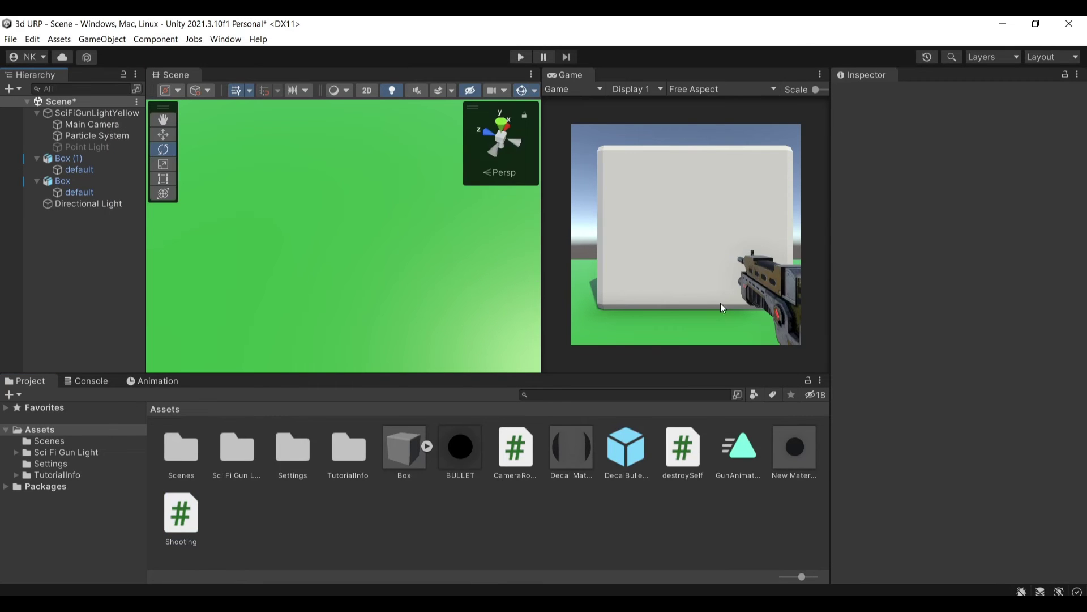
right_click_drag(351, 197, 348, 196)
left_click_drag(360, 194, 364, 147, "alt")
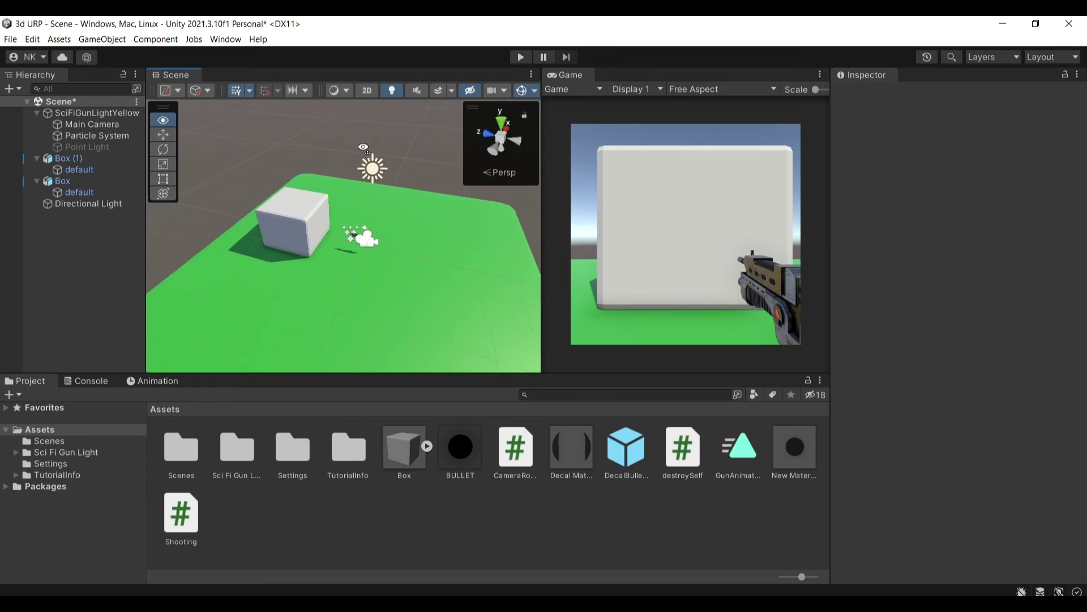
scroll(363, 147, "up", 5)
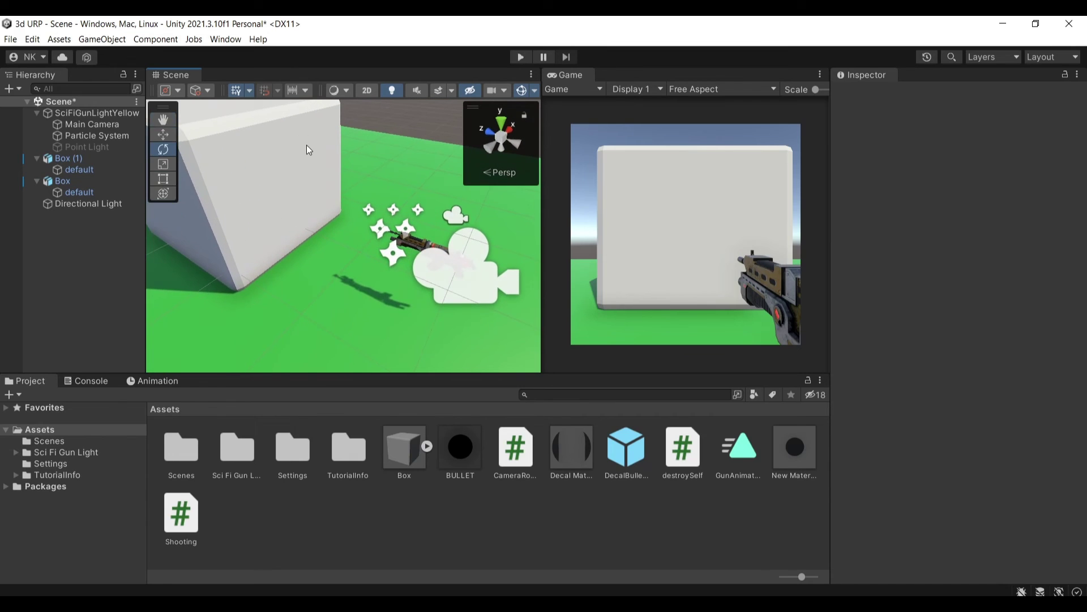
left_click(79, 116)
scroll(978, 280, "down", 10)
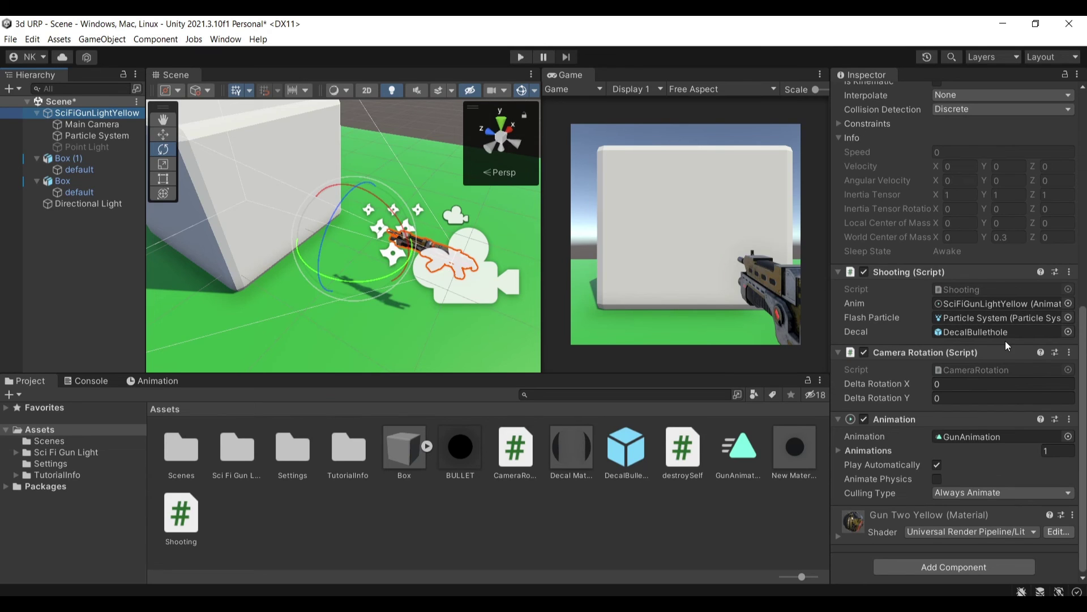
right_click_drag(437, 230, 435, 234)
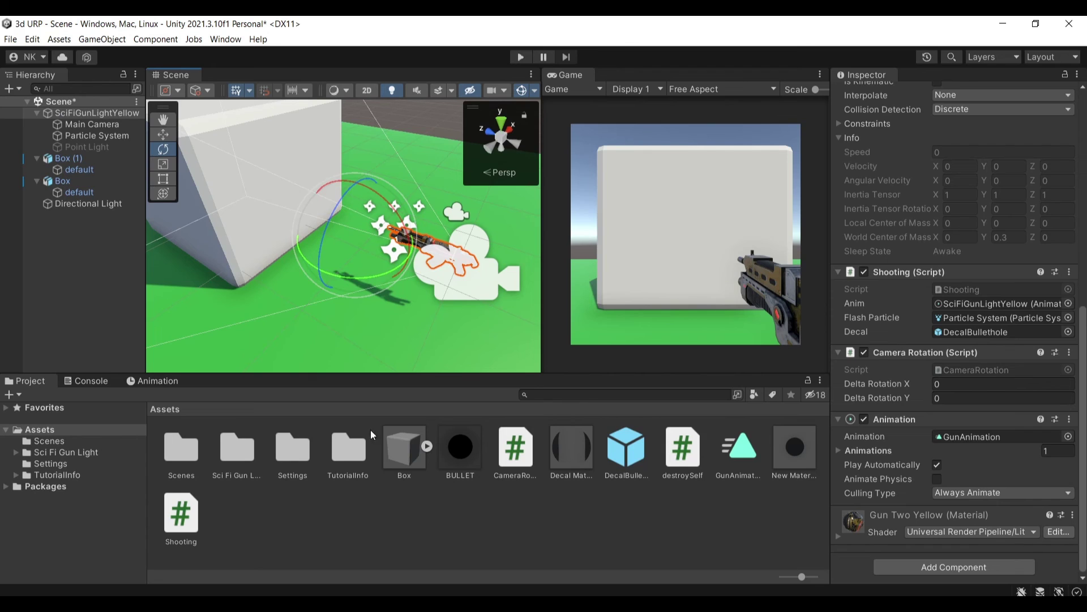
- Open the DecalBullethole prefab in Unity and open its attached destroySelf script in Visual Studio
double_click(678, 451)
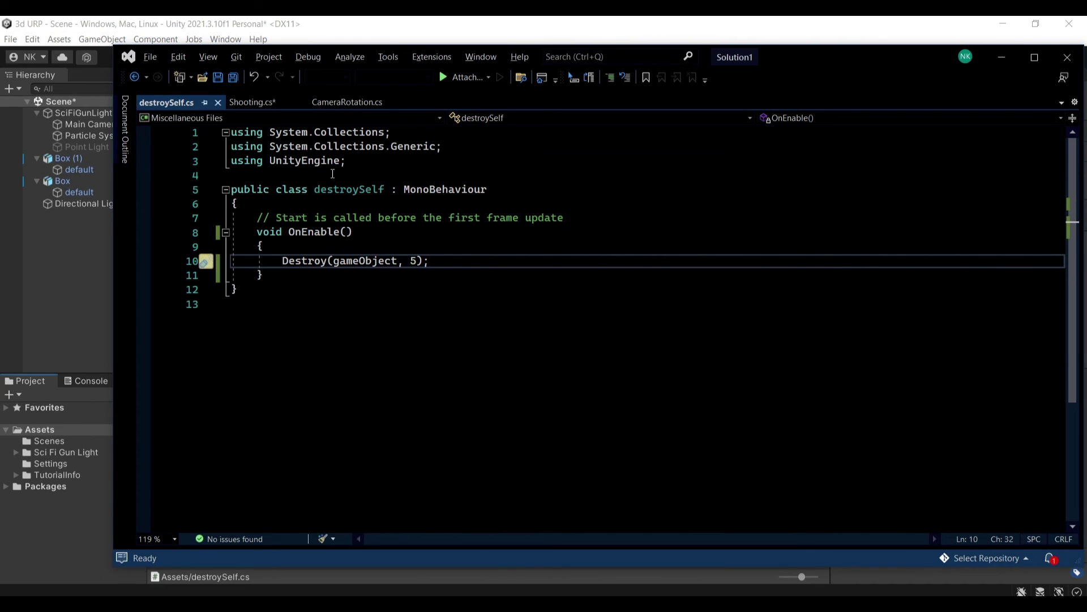
left_click(73, 264)
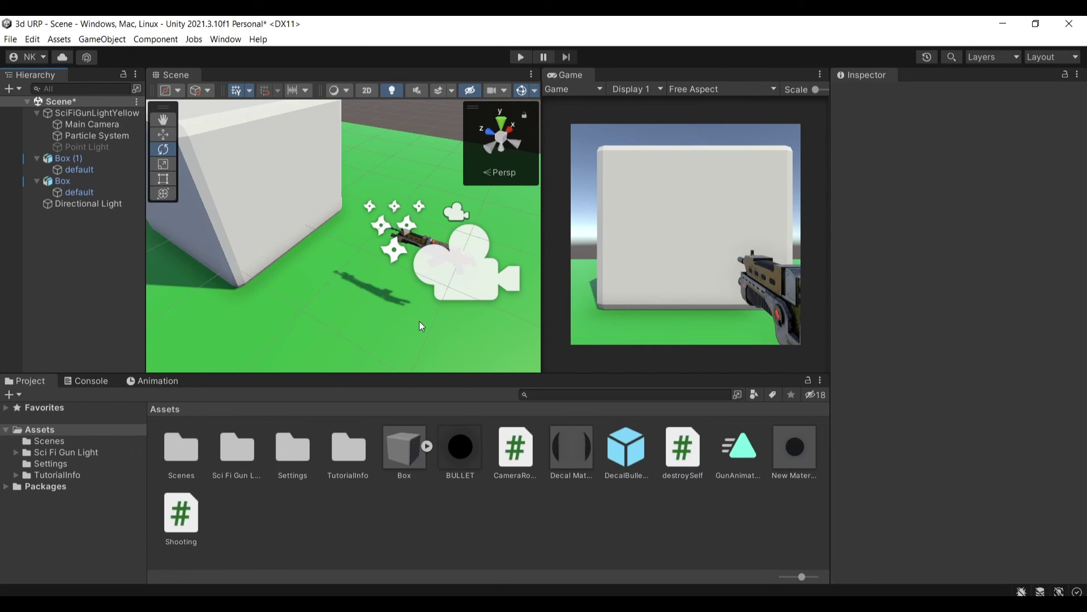
double_click(644, 469)
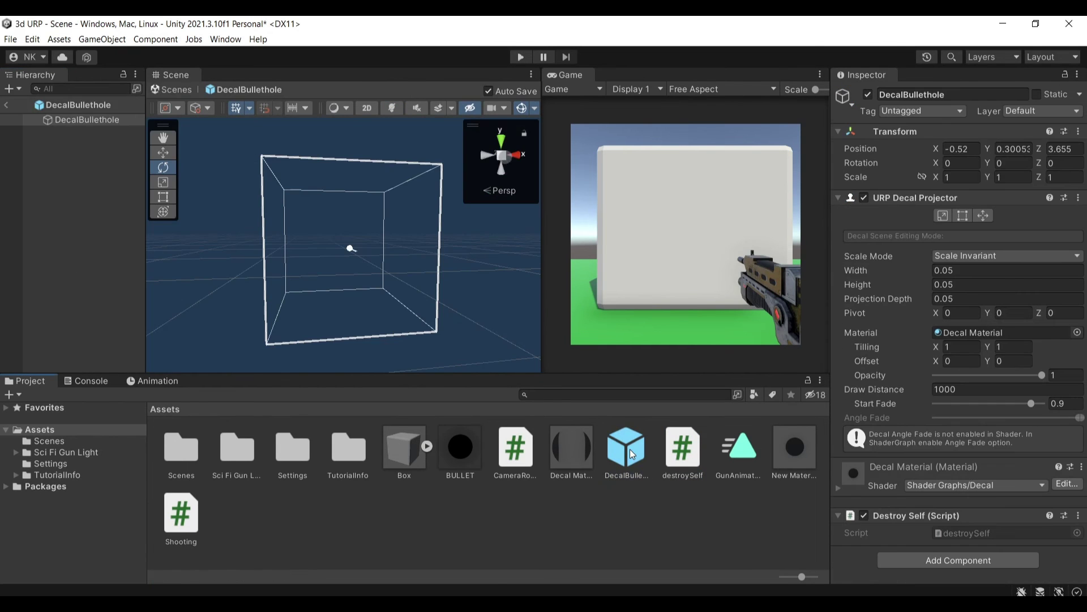
double_click(950, 534)
scroll(367, 280, "up", 3, "ctrl")
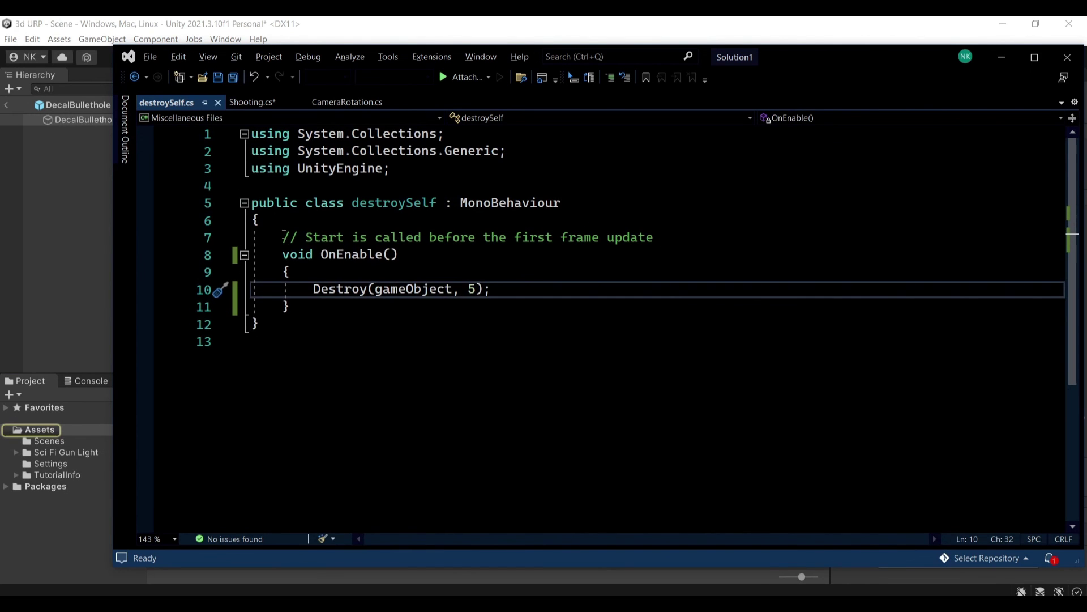
- Highlight and examine destroySelf's OnEnable function and the 5-second delay argument of its Destroy call
left_click_drag(284, 234, 454, 288)
left_click(340, 315)
left_click(477, 289)
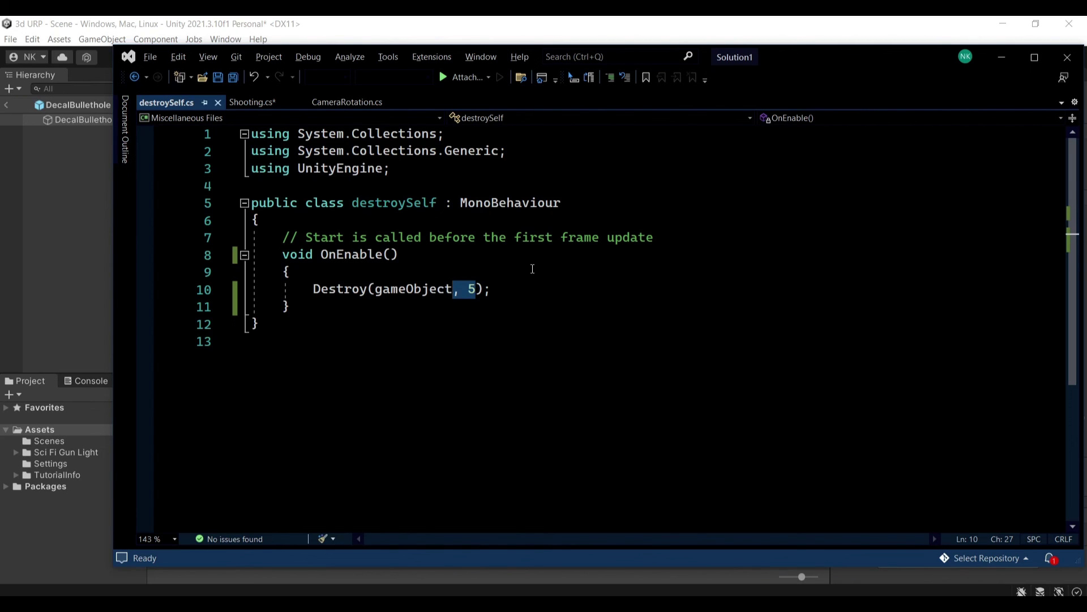
left_click(564, 284)
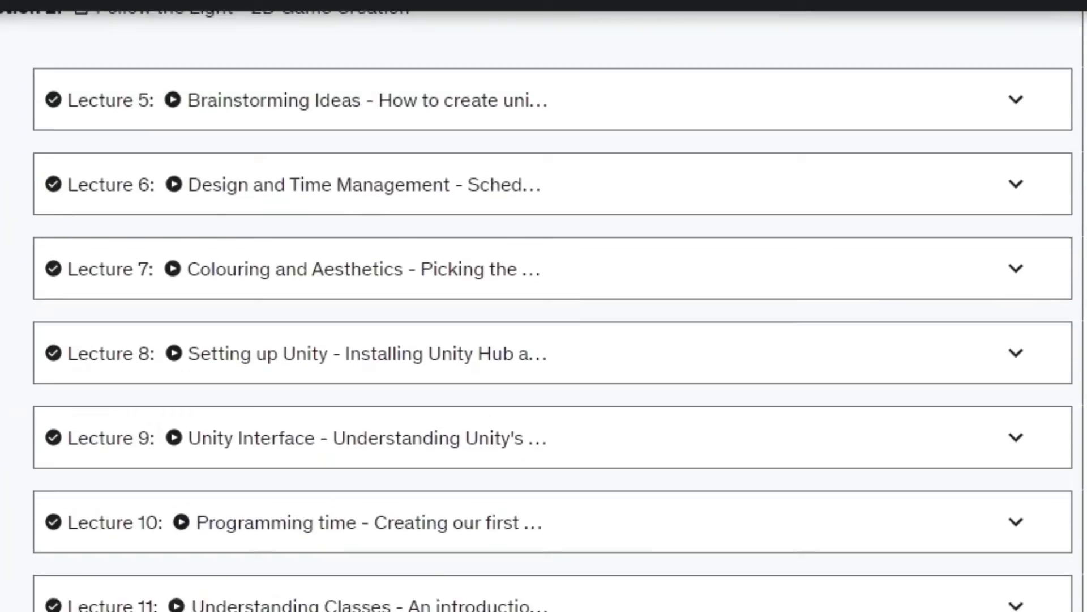
scroll(543, 306, "down", 20)
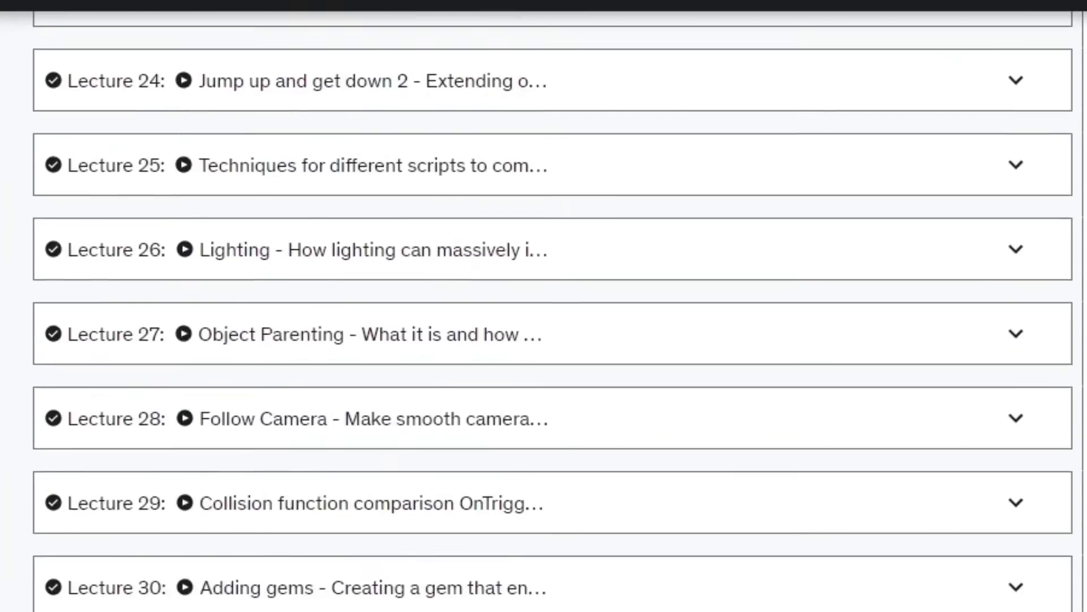
scroll(544, 306, "down", 20)
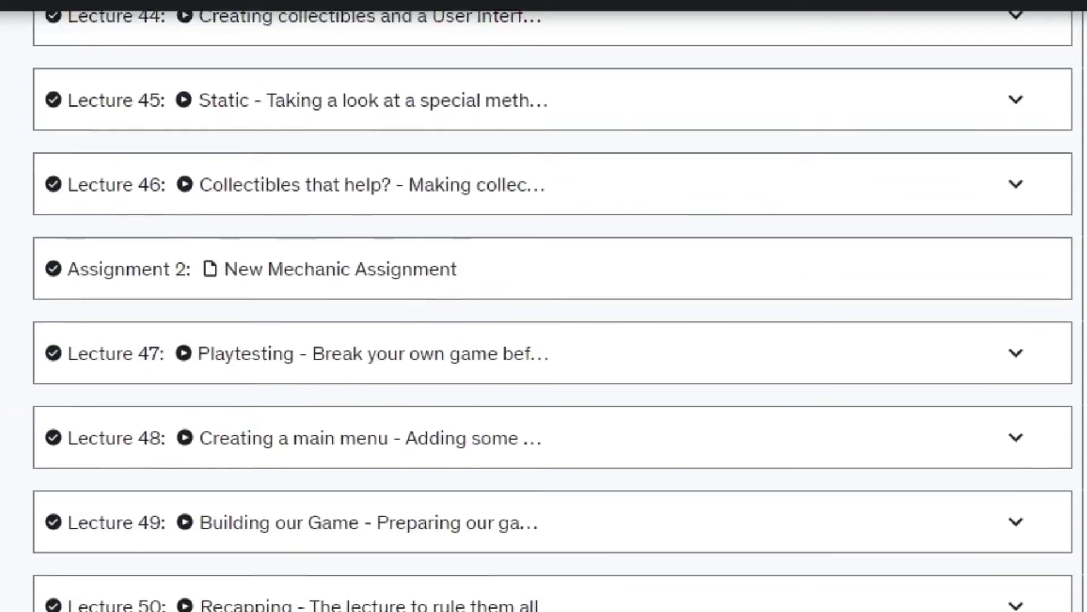
scroll(544, 306, "down", 20)
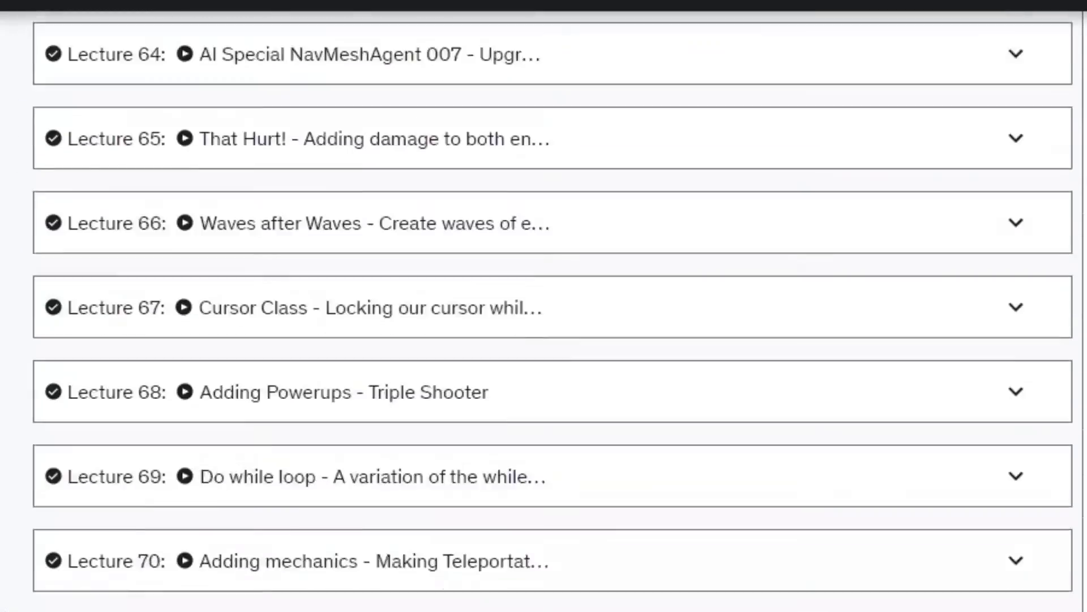
scroll(543, 305, "down", 20)
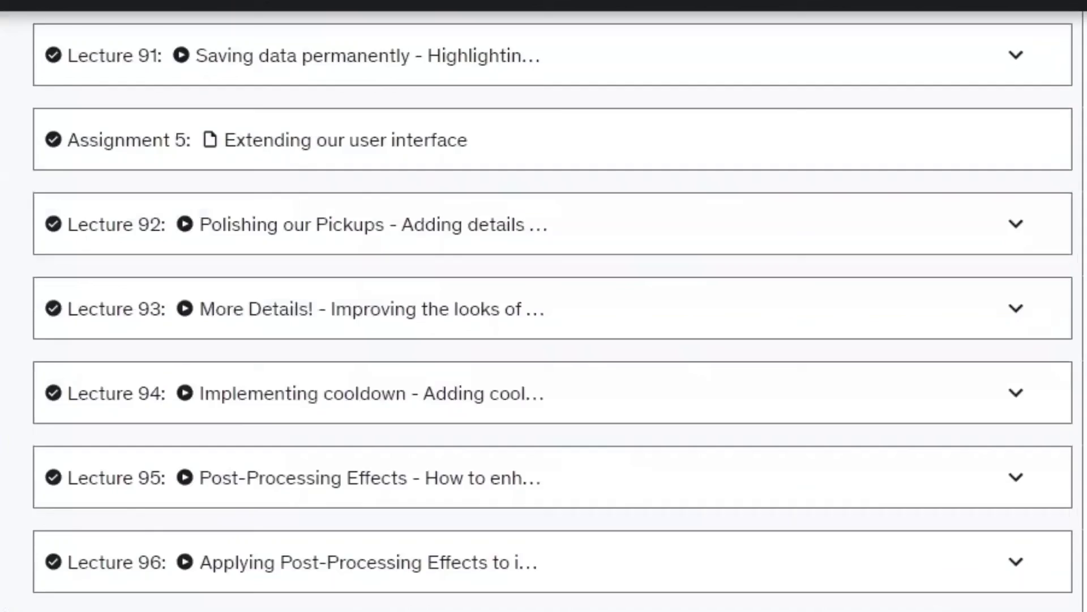